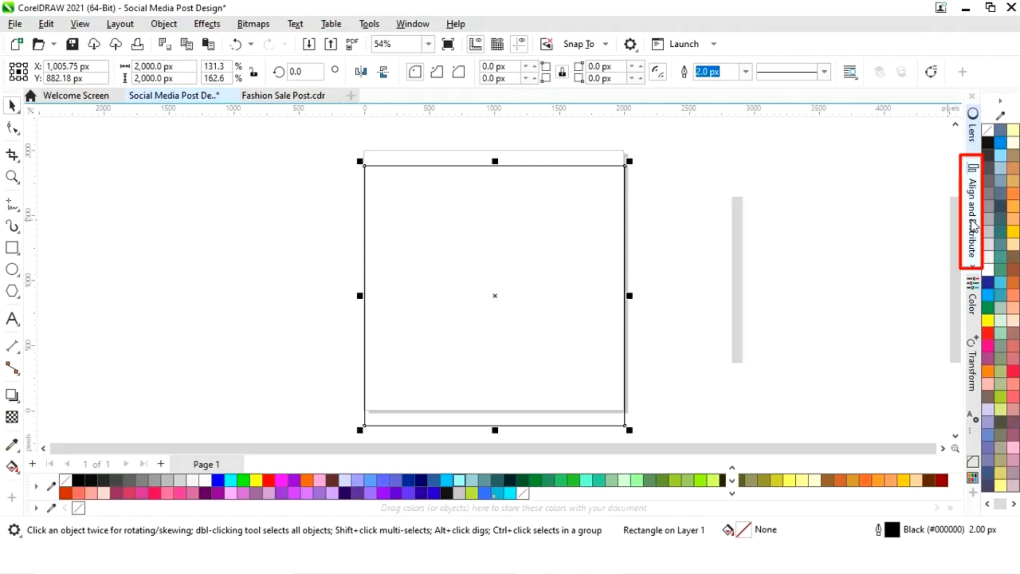
# Center the page-sized rectangle horizontally and vertically on the page using Align and Distribute
pyautogui.click(895, 168)
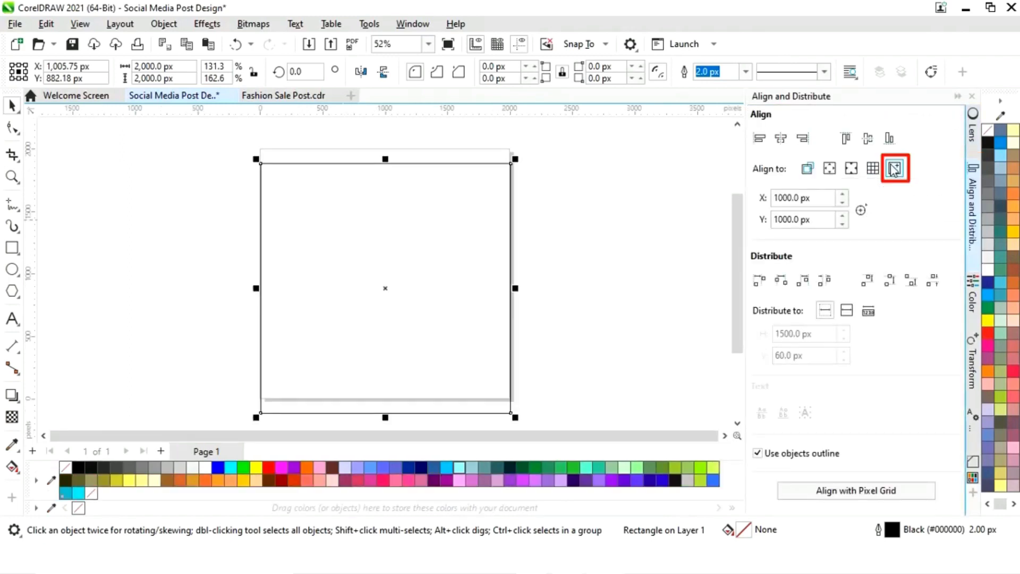
pyautogui.click(784, 141)
pyautogui.click(865, 140)
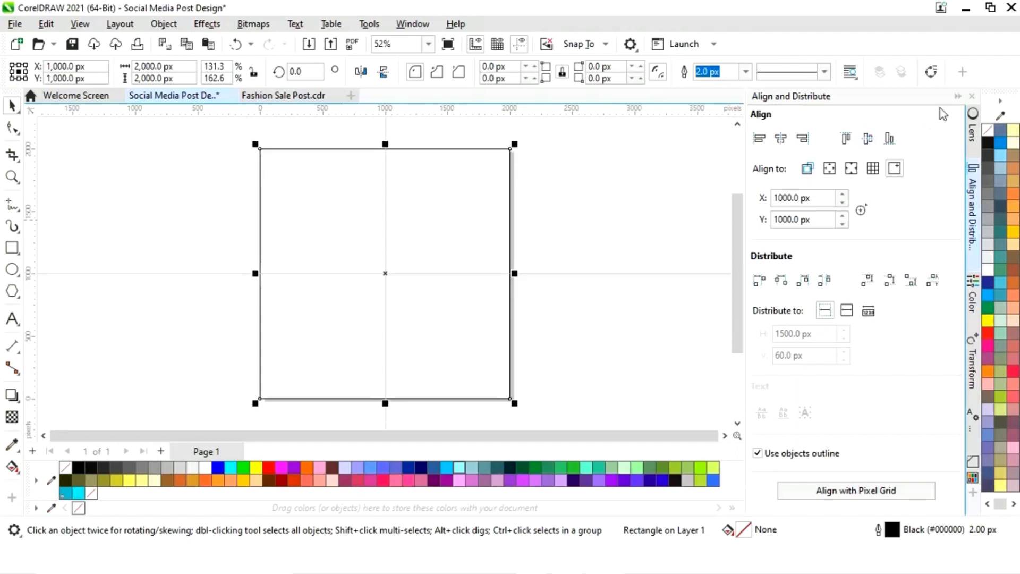
pyautogui.click(972, 97)
pyautogui.click(729, 220)
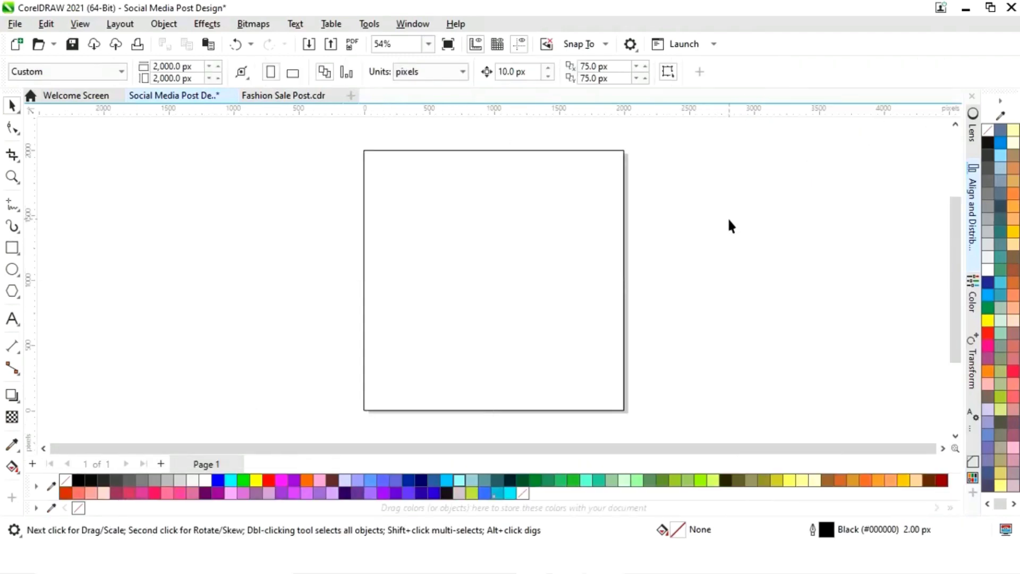
# Resize the rectangle to the left half of the page, 1000 px wide
pyautogui.click(628, 279)
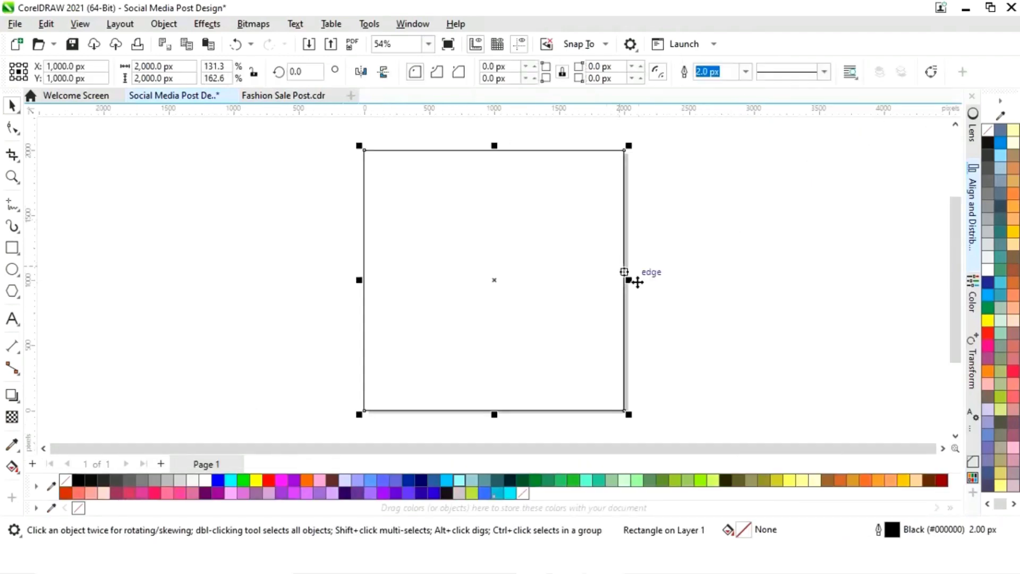
pyautogui.moveTo(628, 280); pyautogui.dragTo(497, 279)
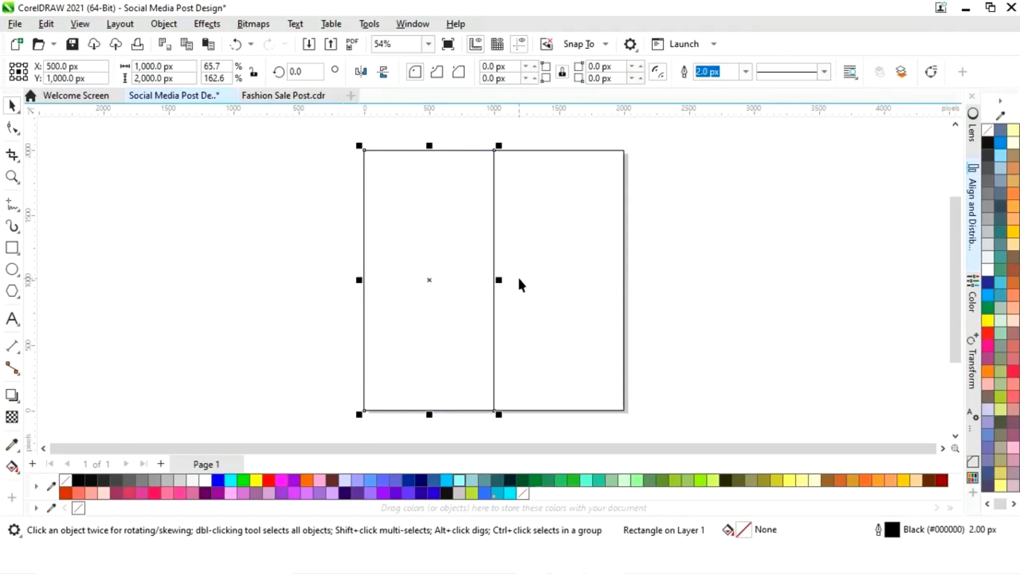
# Resize the other page-sized rectangle to the right half of the page, 1000 px wide
pyautogui.click(567, 282)
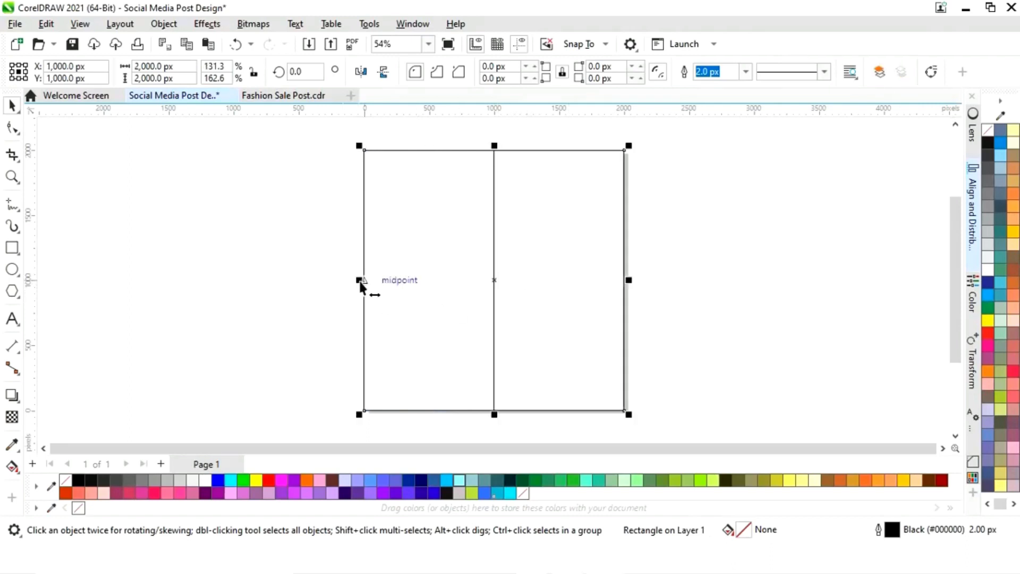
pyautogui.moveTo(360, 282); pyautogui.dragTo(490, 279)
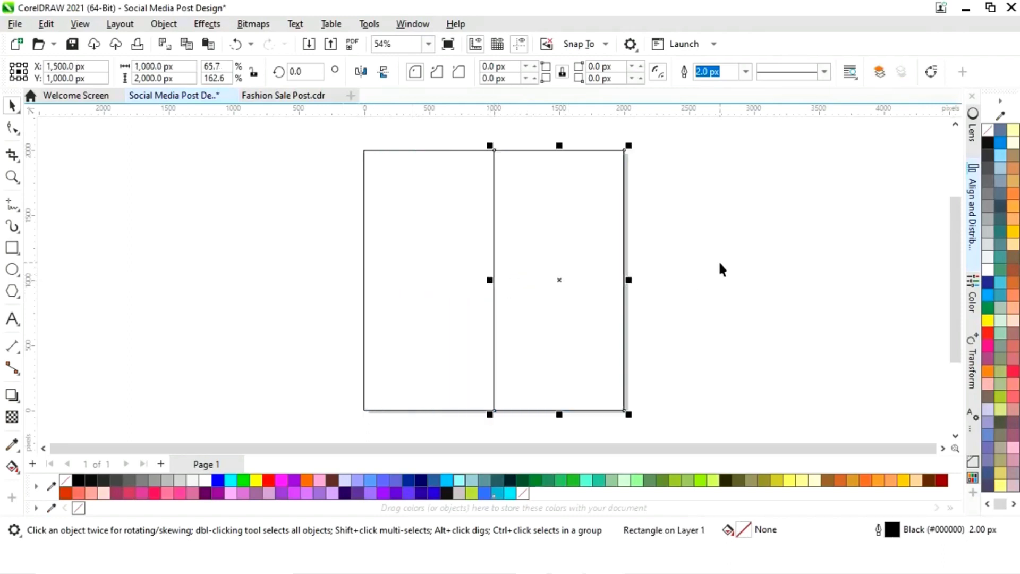
# Fill the left half rectangle white
pyautogui.click(718, 263)
pyautogui.click(440, 296)
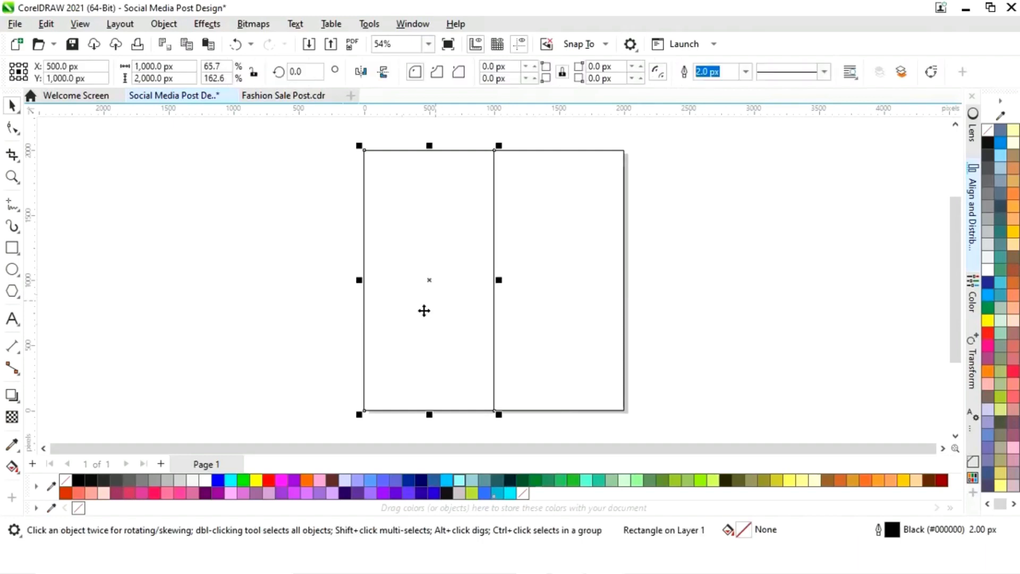
pyautogui.click(209, 479)
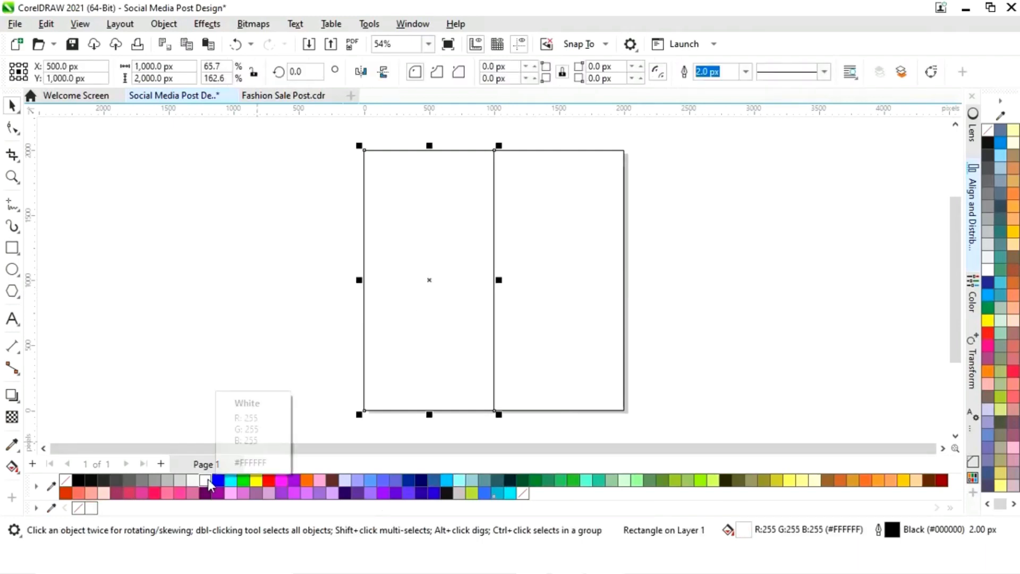
pyautogui.click(704, 326)
# Create a smaller copy of the page rectangle, about 675 × 1351 px, centred on the page divide
pyautogui.moveTo(693, 138); pyautogui.dragTo(693, 139)
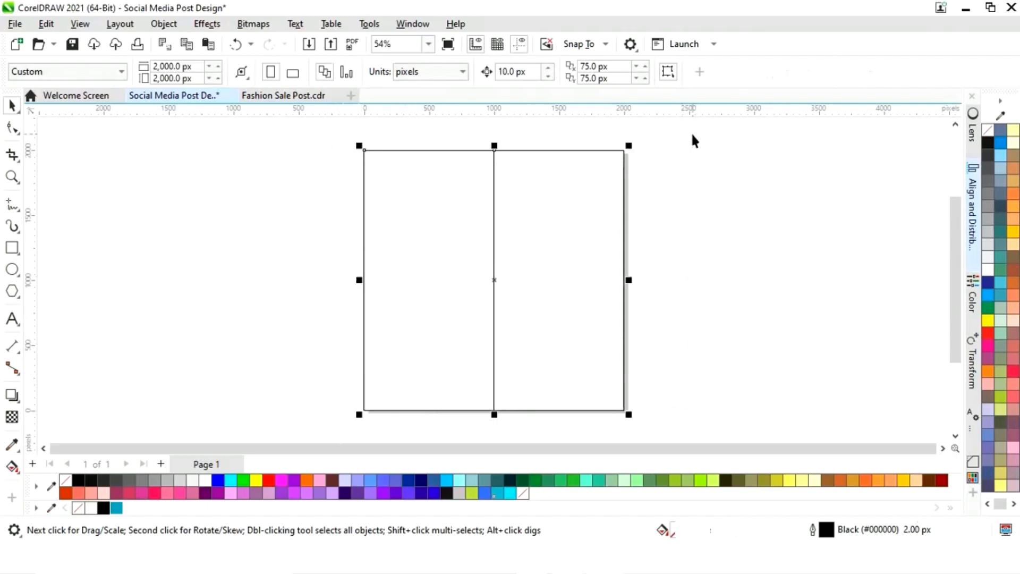
pyautogui.moveTo(630, 146); pyautogui.dragTo(588, 186)
pyautogui.click(669, 190)
pyautogui.click(553, 278)
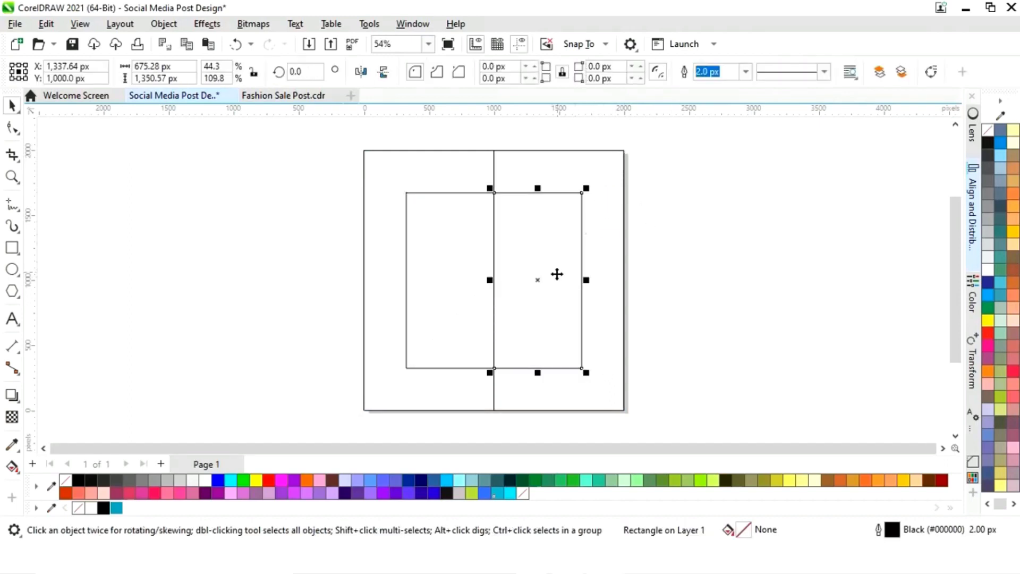
# Create a larger copy of that rectangle, about 782 × 1563 px, offset up and right
pyautogui.moveTo(588, 188); pyautogui.dragTo(601, 171)
pyautogui.click(681, 296)
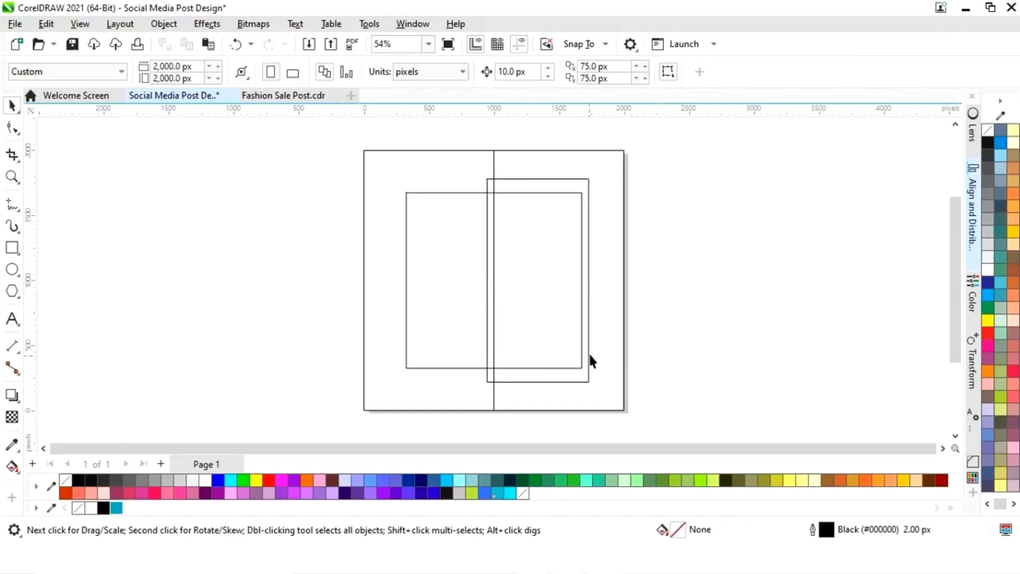
pyautogui.hotkey('ctrl', 'z')
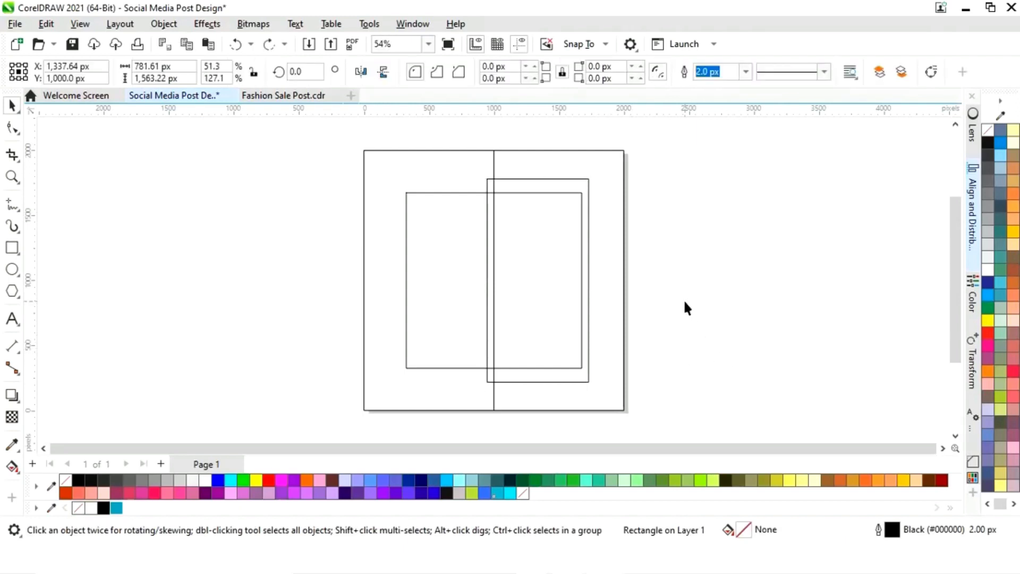
# Fill the right half rectangle black
pyautogui.click(684, 300)
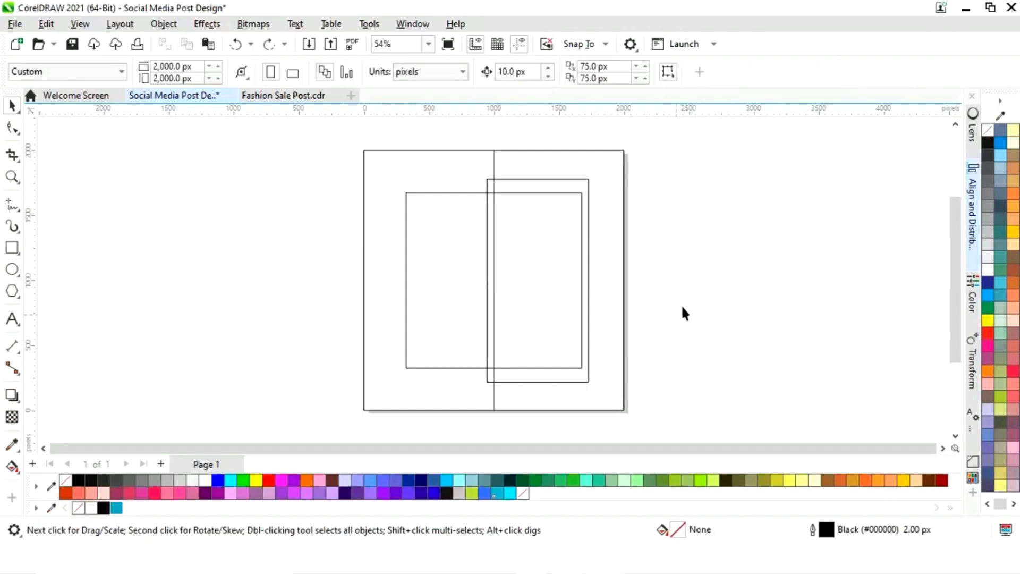
pyautogui.click(579, 408)
pyautogui.click(102, 509)
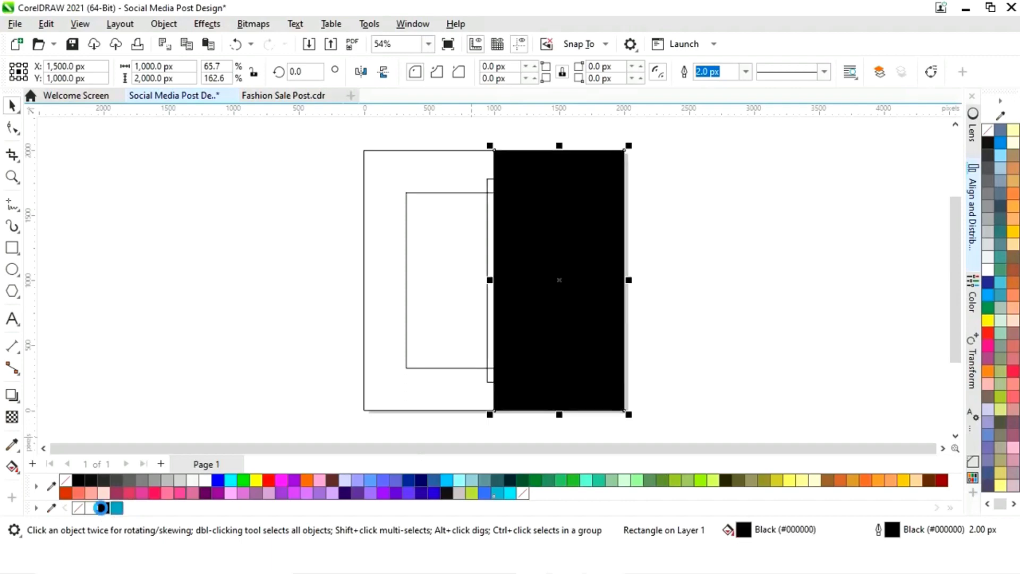
pyautogui.click(745, 317)
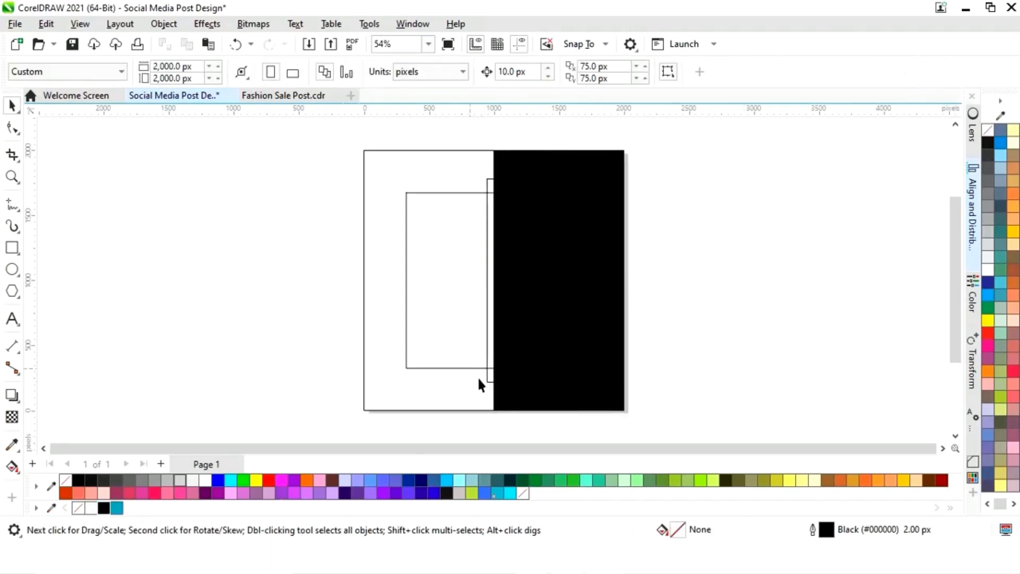
# Fill the smaller left inner rectangle with the R20 G173 B184 blue
pyautogui.click(460, 366)
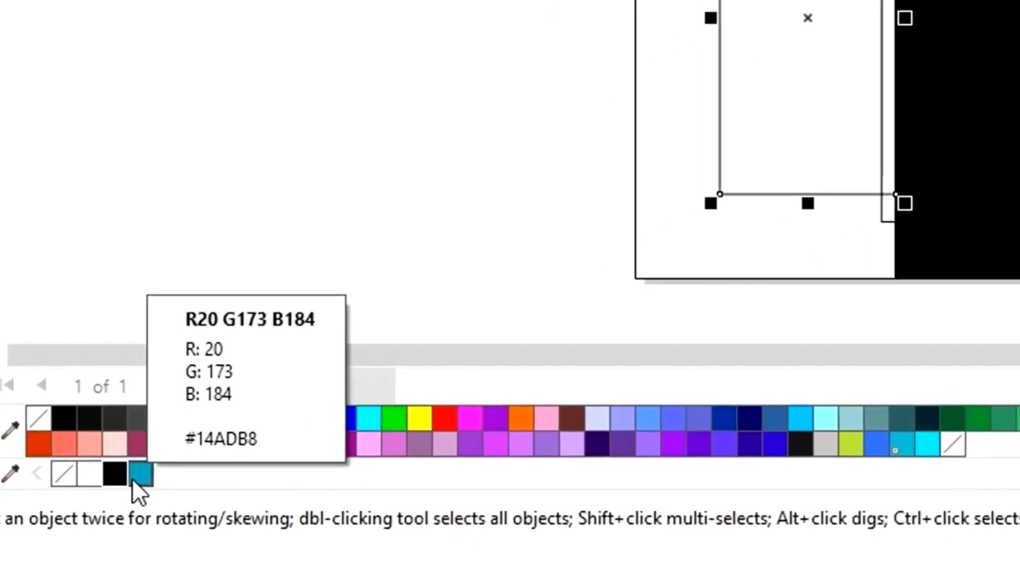
pyautogui.click(140, 475)
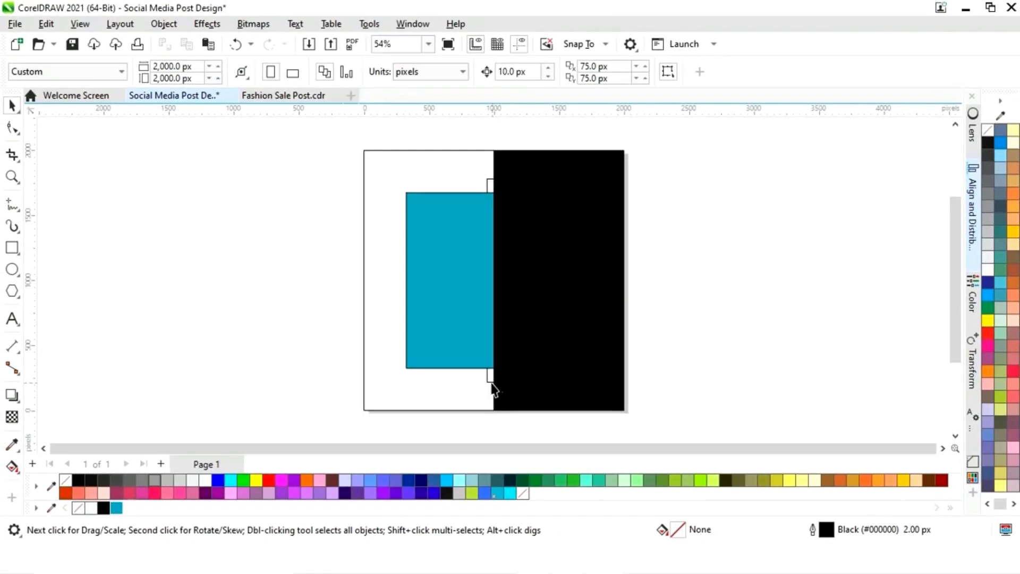
# Give the larger inner rectangle a white outline 16 px wide
pyautogui.click(489, 382)
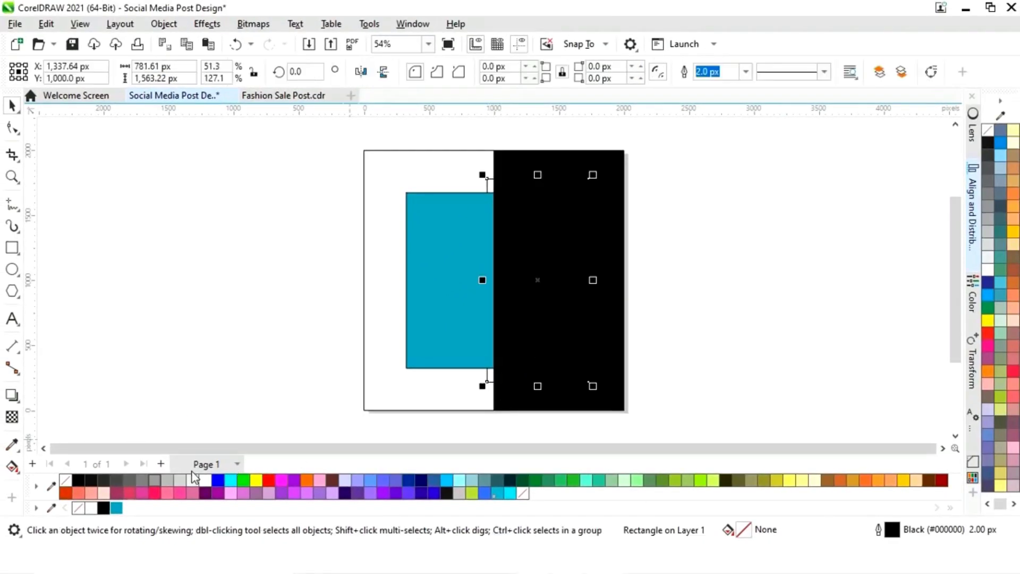
pyautogui.rightClick(204, 480)
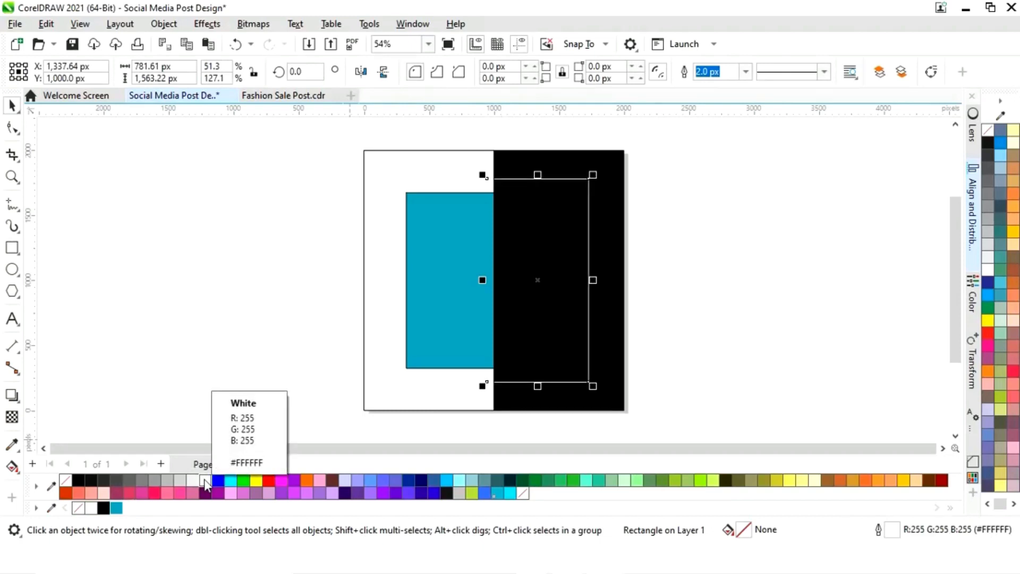
pyautogui.click(745, 72)
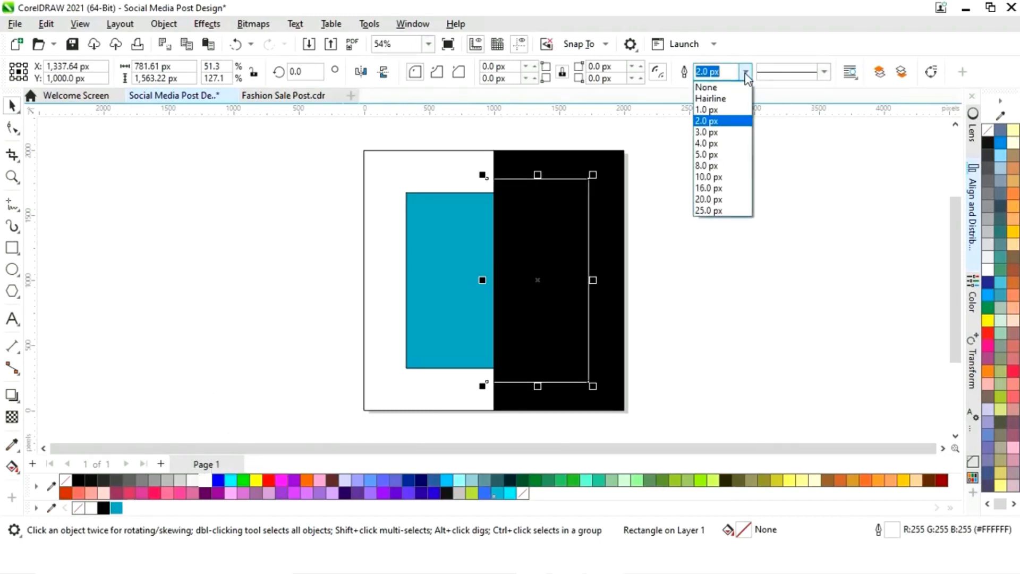
pyautogui.click(714, 165)
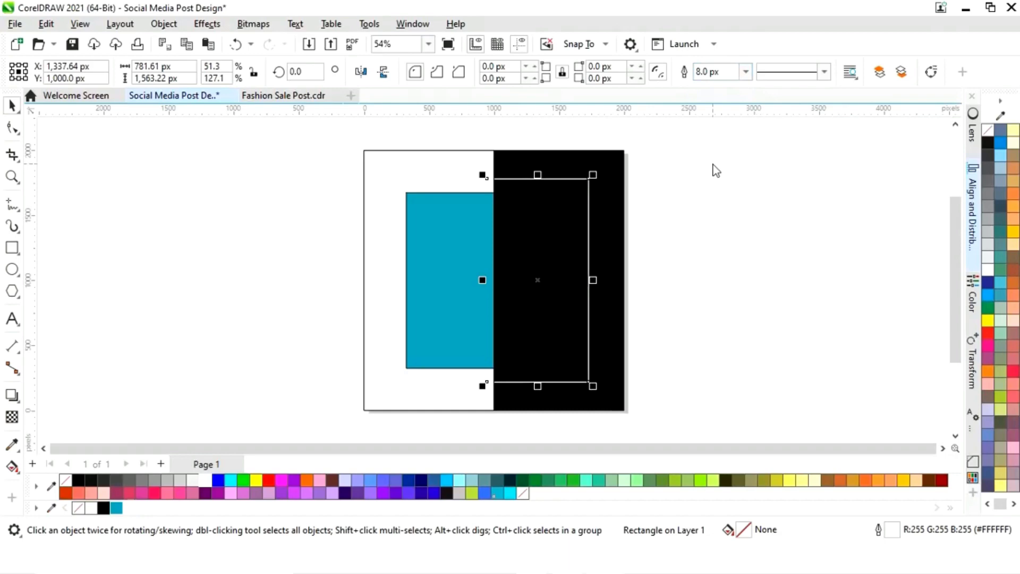
pyautogui.click(747, 73)
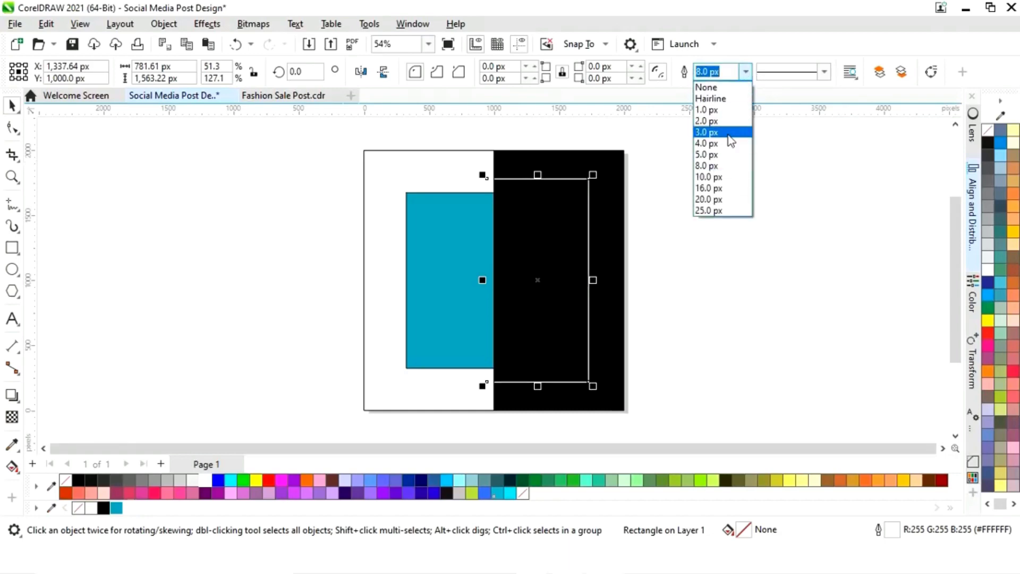
pyautogui.click(714, 188)
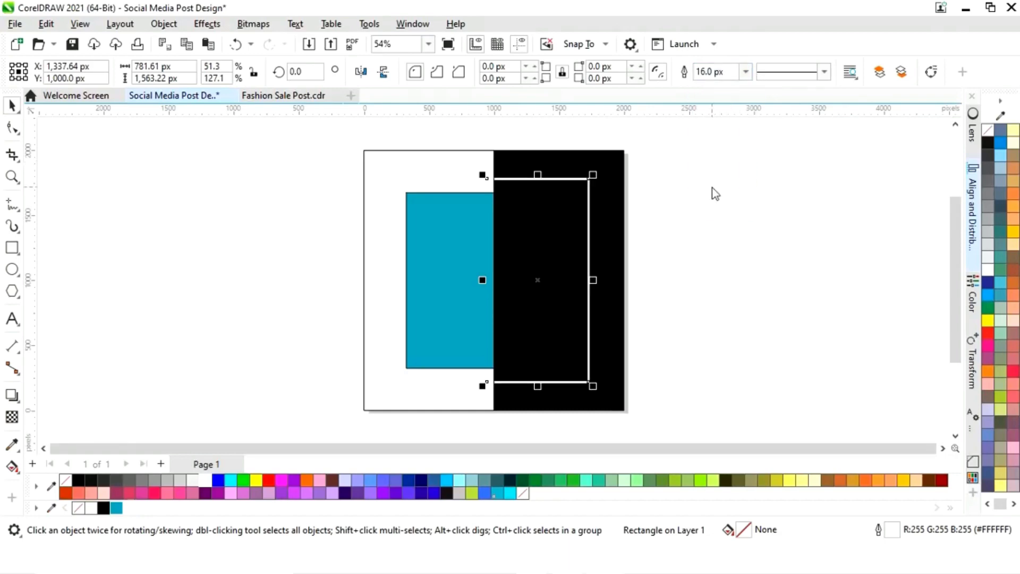
pyautogui.click(715, 194)
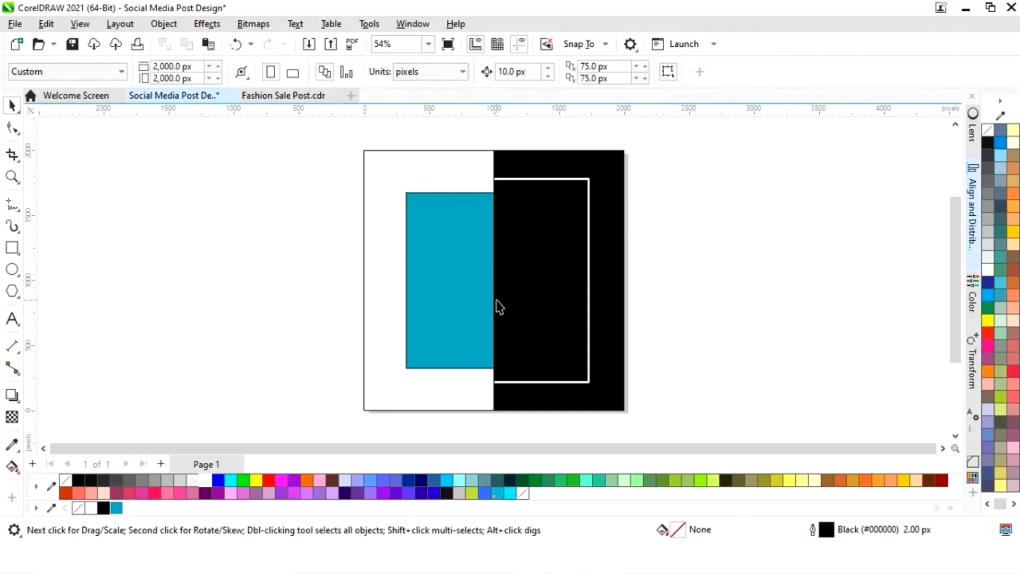
# Fill the inner rectangle on the black half white
pyautogui.click(533, 296)
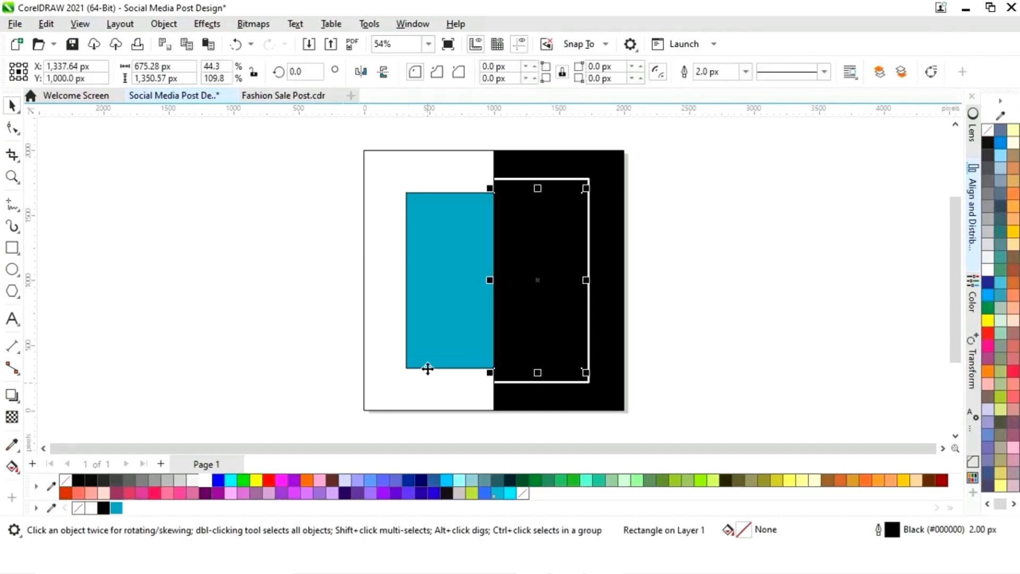
pyautogui.click(203, 479)
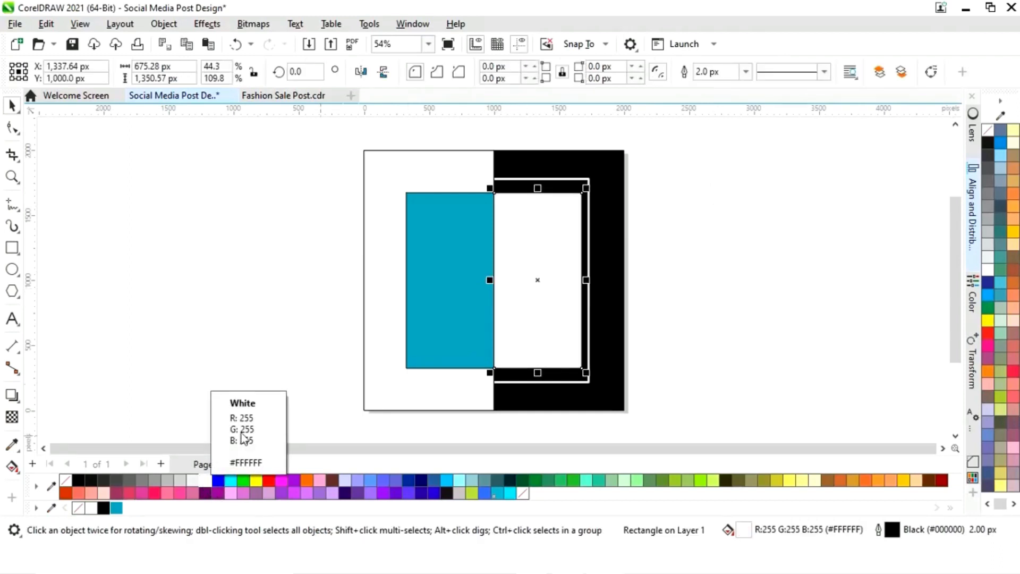
pyautogui.click(333, 340)
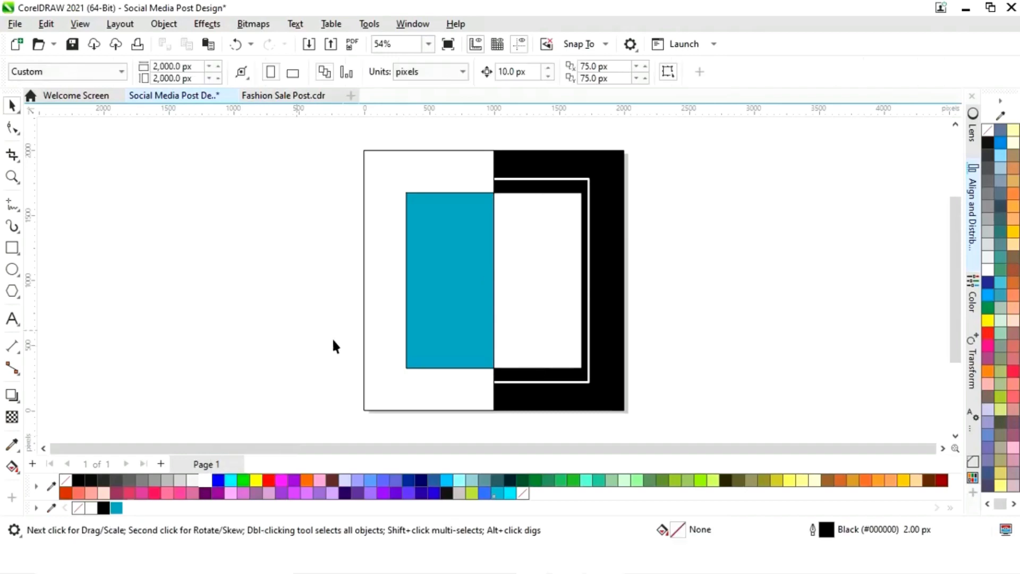
# Select the four background and inner rectangles and remove their outlines
pyautogui.click(627, 210)
pyautogui.keyDown('shift'); pyautogui.click(409, 337); pyautogui.keyUp('shift')
pyautogui.keyDown('shift'); pyautogui.click(458, 335); pyautogui.keyUp('shift')
pyautogui.keyDown('shift'); pyautogui.click(537, 327); pyautogui.keyUp('shift')
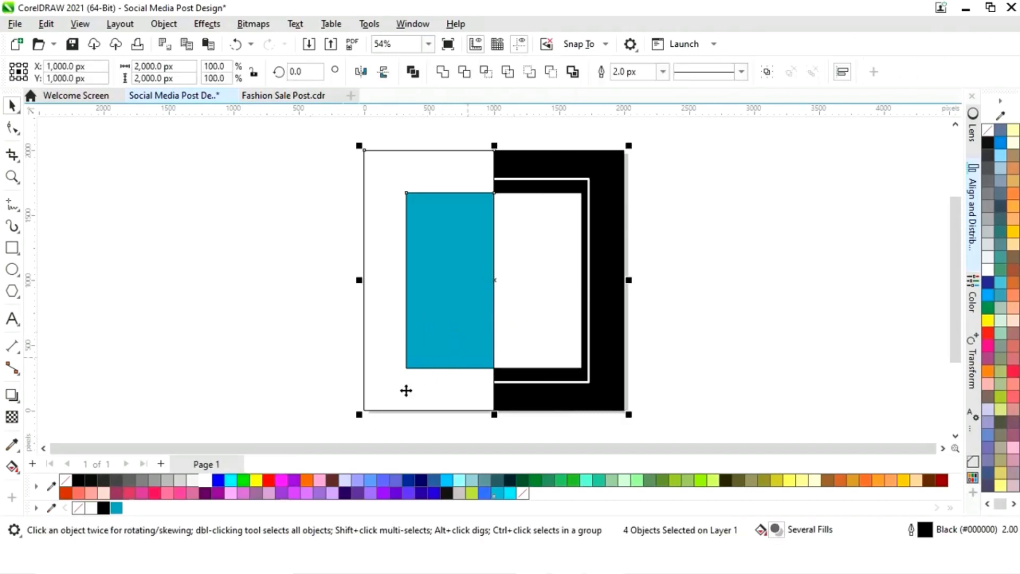
pyautogui.rightClick(78, 508)
pyautogui.click(699, 310)
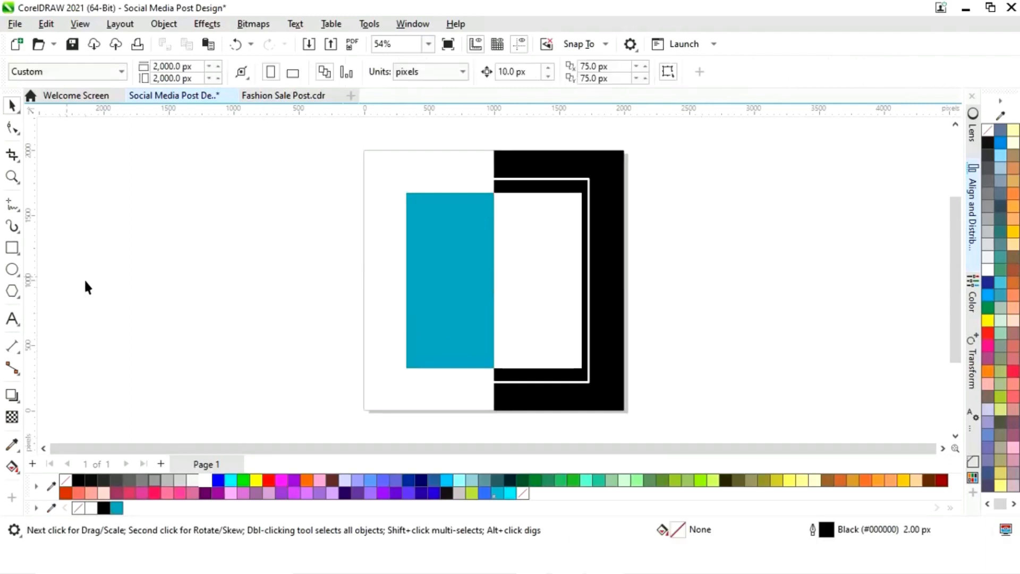
# Draw a small square about 218 px beside the page
pyautogui.click(13, 248)
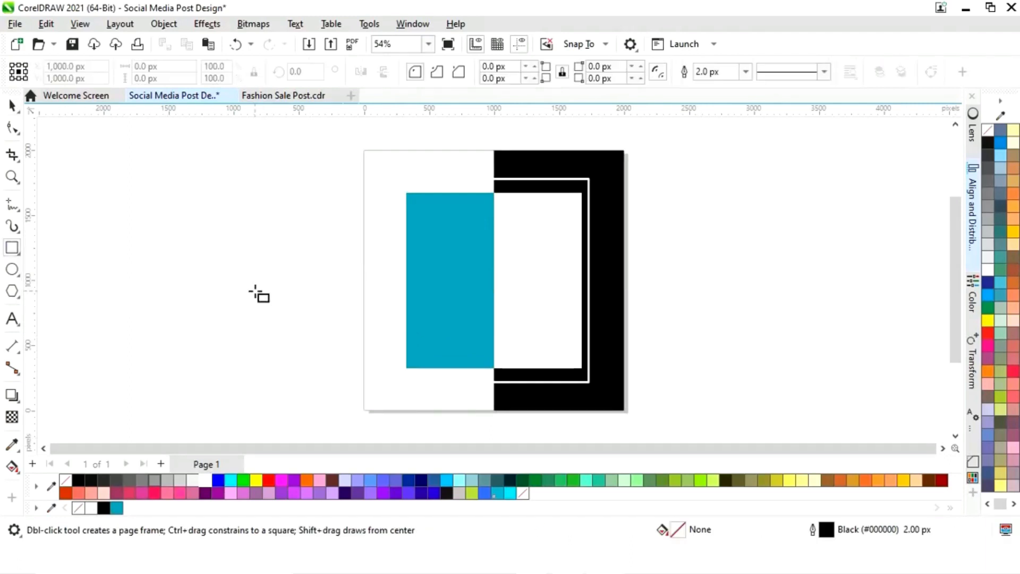
pyautogui.moveTo(256, 293); pyautogui.dragTo(272, 306)
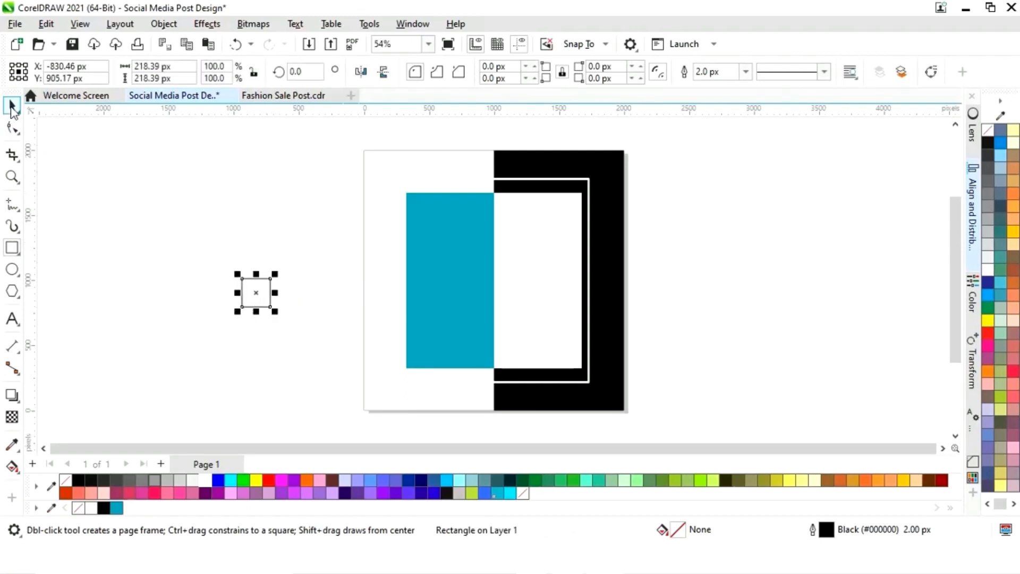
# Fill the square blue and move it onto the top-left corner of the blue rectangle
pyautogui.click(12, 105)
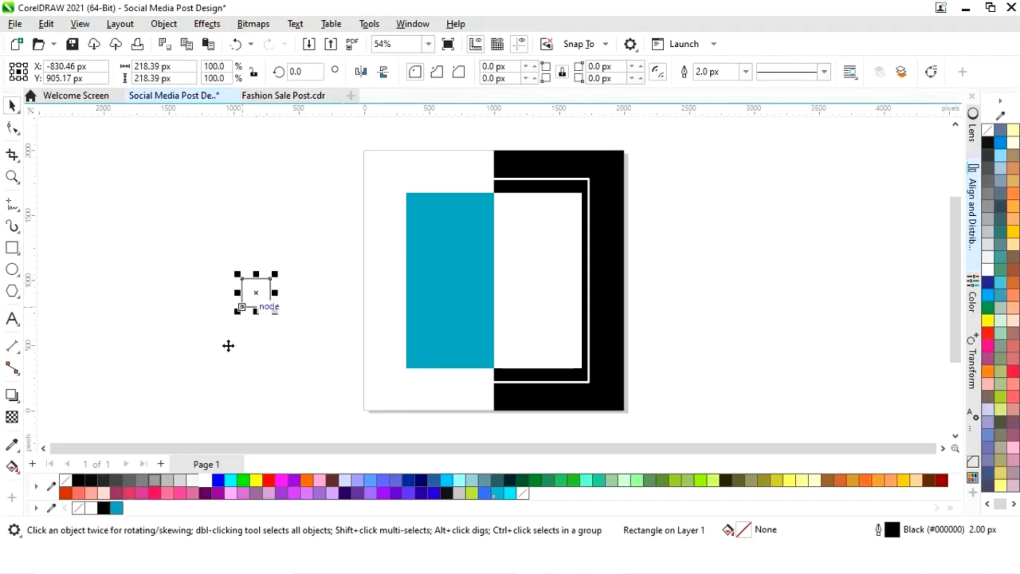
pyautogui.click(116, 508)
pyautogui.moveTo(259, 292); pyautogui.dragTo(406, 219)
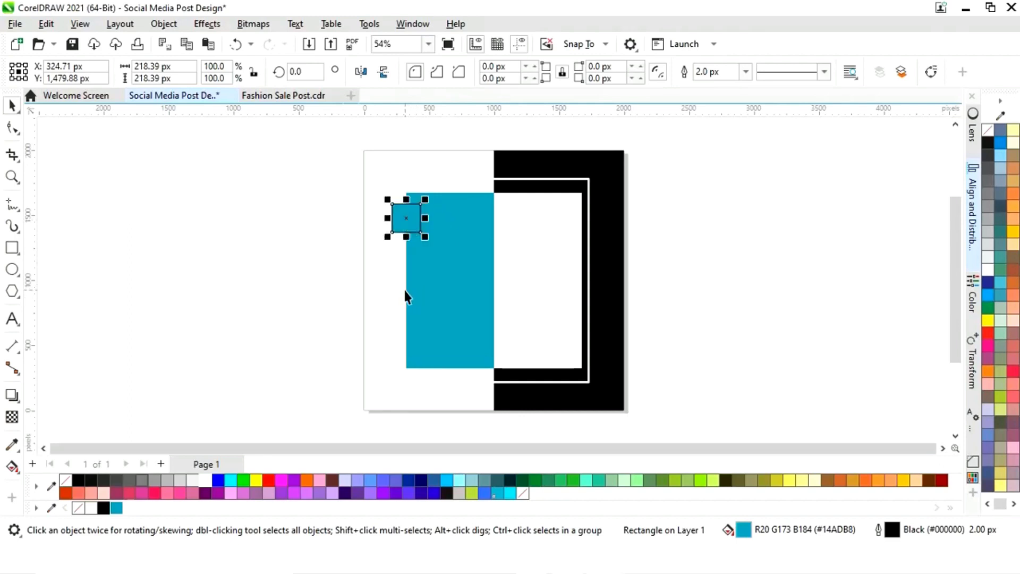
# Zoom in on the square, scale a centred copy down to about 170 px and fill it black
pyautogui.press('z')
pyautogui.moveTo(363, 175); pyautogui.dragTo(491, 270)
pyautogui.moveTo(480, 216); pyautogui.dragTo(471, 227)
pyautogui.click(104, 508)
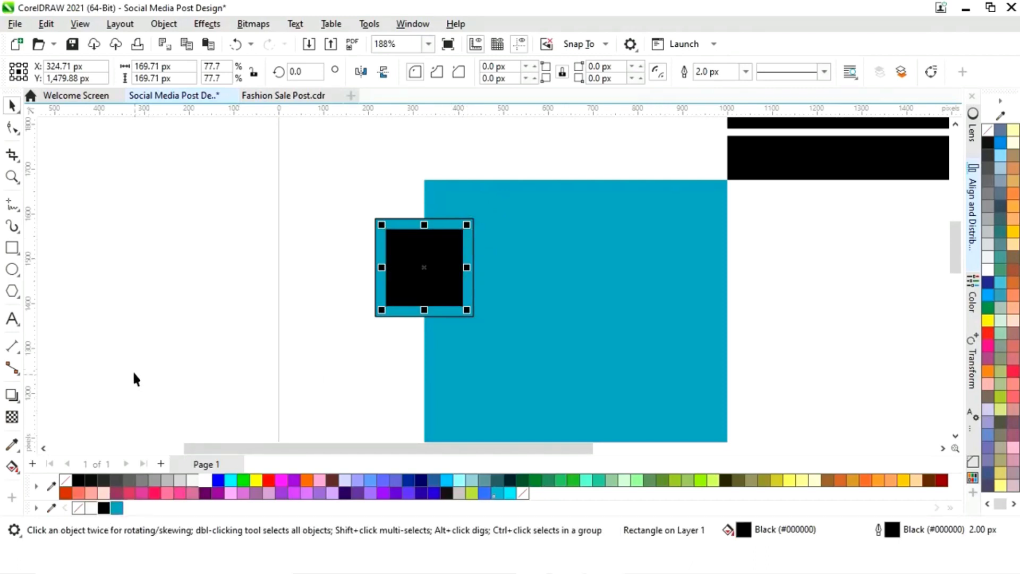
# Select both squares of the top-left pair and remove their outlines
pyautogui.moveTo(471, 224); pyautogui.dragTo(474, 223)
pyautogui.click(232, 312)
pyautogui.moveTo(217, 363); pyautogui.dragTo(555, 207)
pyautogui.rightClick(79, 508)
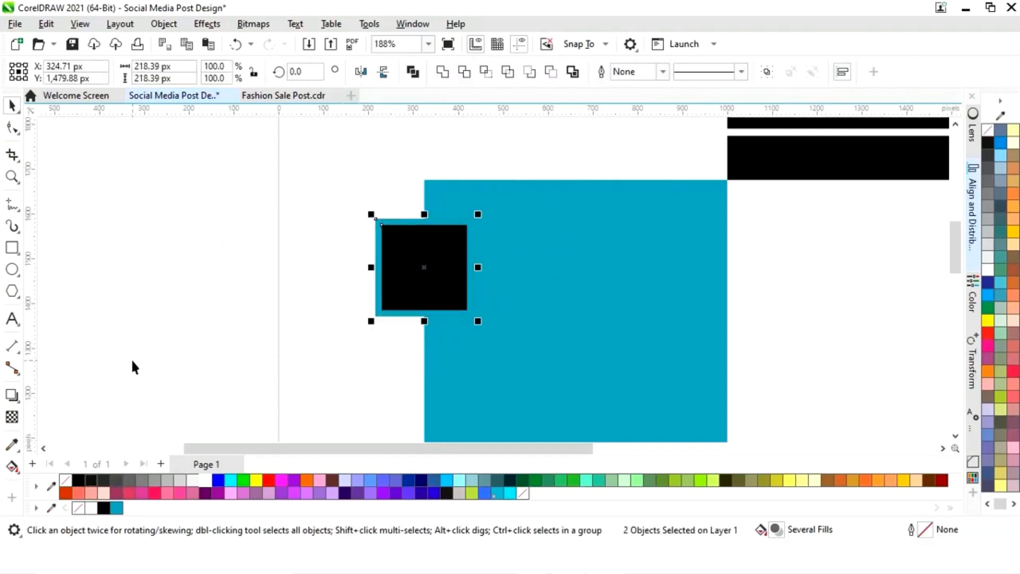
# Copy the square pair onto the lower-right corner of the white frame
pyautogui.click(132, 361)
pyautogui.hotkey('shift', 'F4')
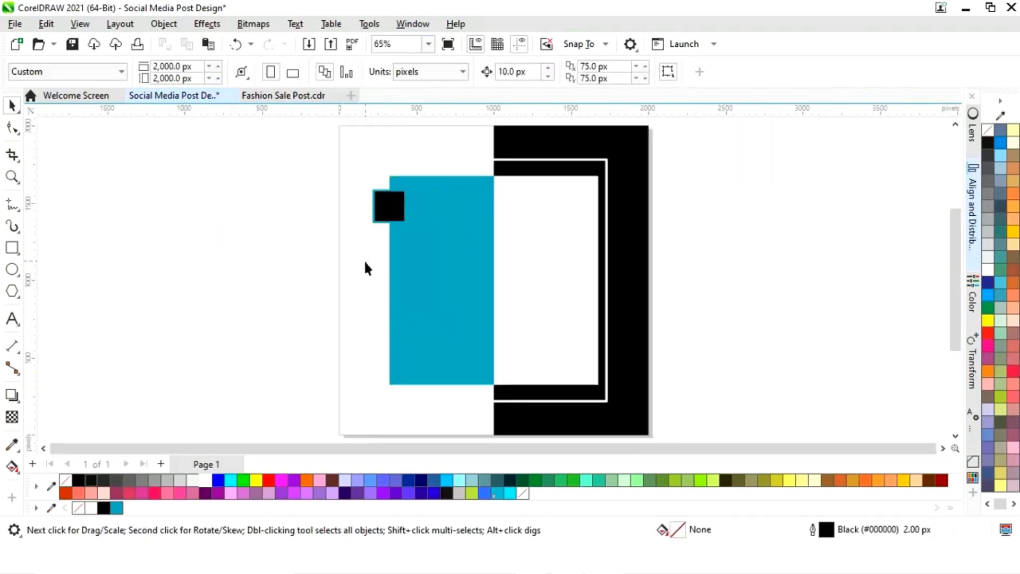
pyautogui.moveTo(449, 187); pyautogui.dragTo(450, 187)
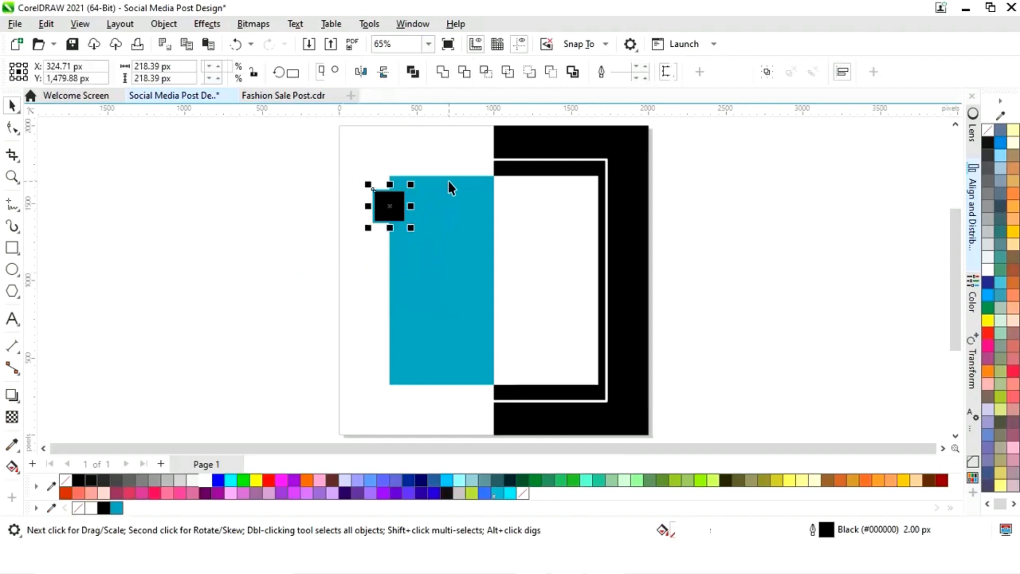
pyautogui.moveTo(396, 214); pyautogui.dragTo(607, 358)
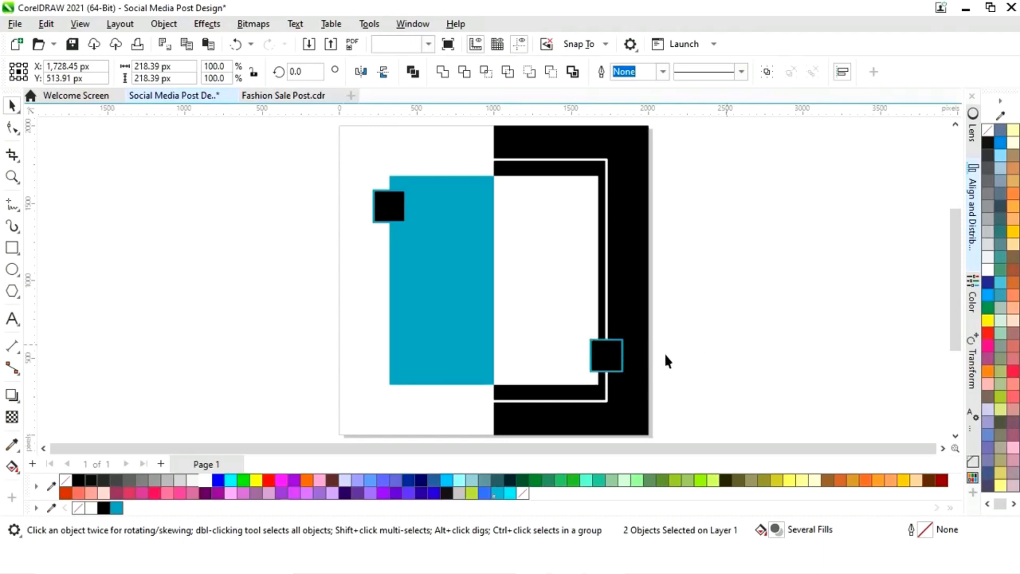
# Fill the outer square of the lower-right copy white
pyautogui.press('Escape')
pyautogui.click(625, 372)
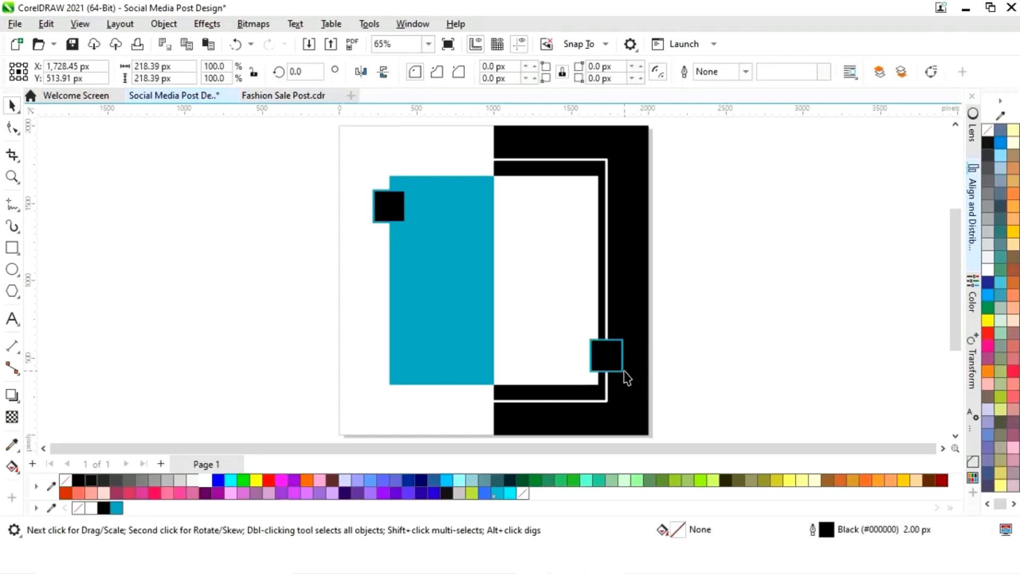
pyautogui.click(205, 480)
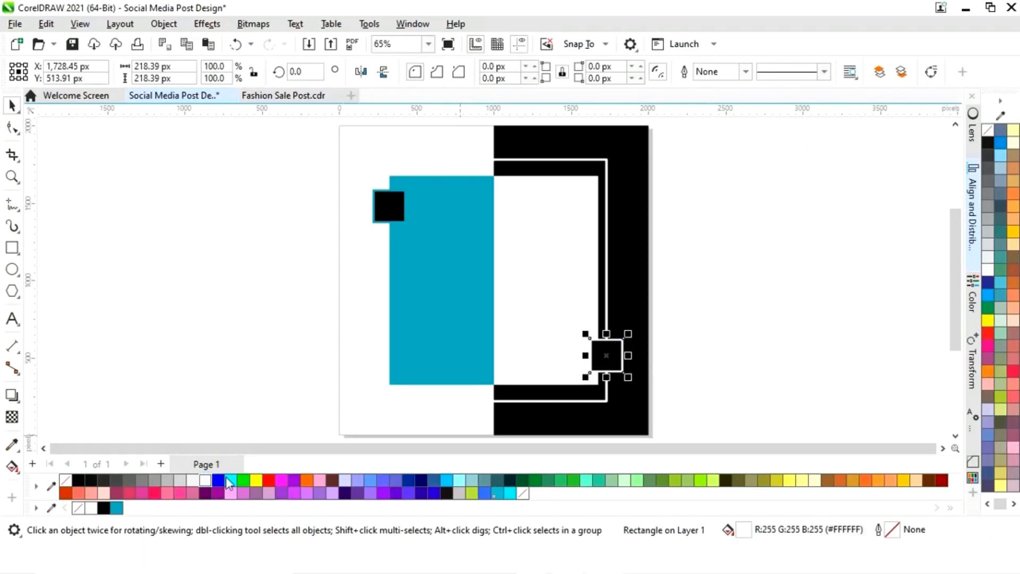
pyautogui.click(744, 330)
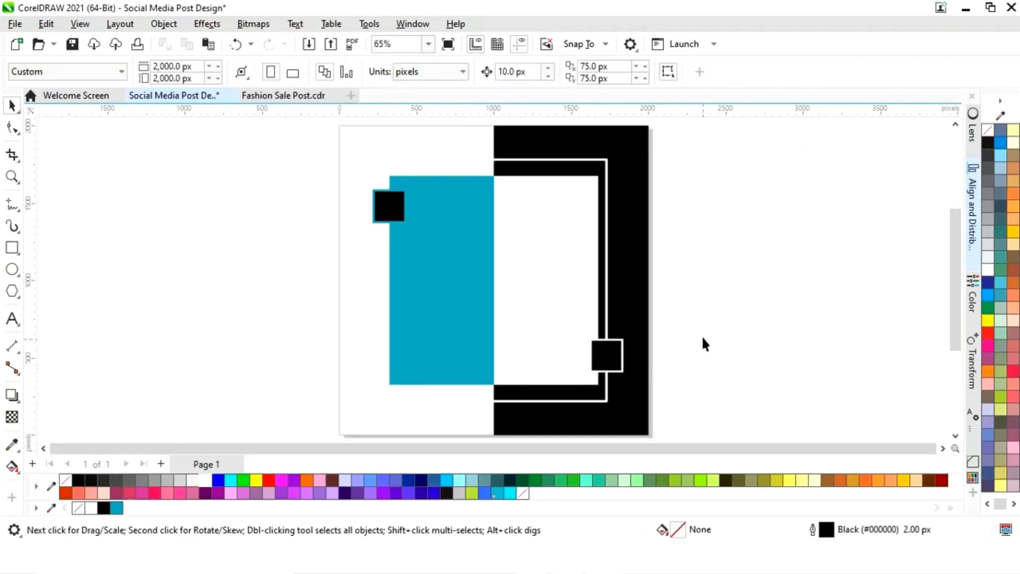
# Place a larger copy of the square pair, about 373 px, on the top-right corner of the white frame
pyautogui.click(538, 165)
pyautogui.press('z')
pyautogui.moveTo(502, 134); pyautogui.dragTo(611, 179)
pyautogui.moveTo(368, 246); pyautogui.dragTo(375, 273)
pyautogui.hotkey('shift', 'F4')
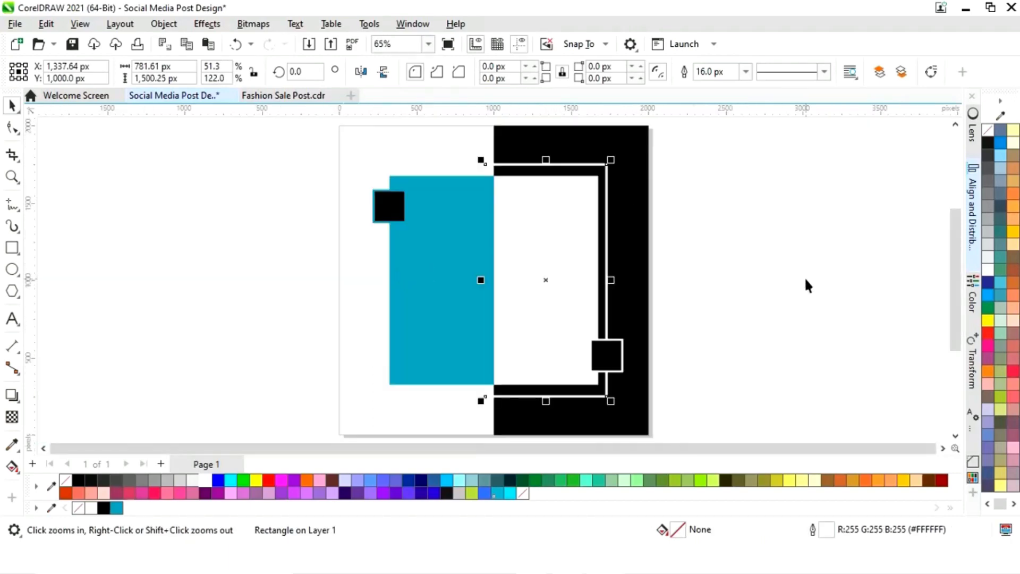
pyautogui.click(753, 257)
pyautogui.moveTo(703, 319); pyautogui.dragTo(660, 142)
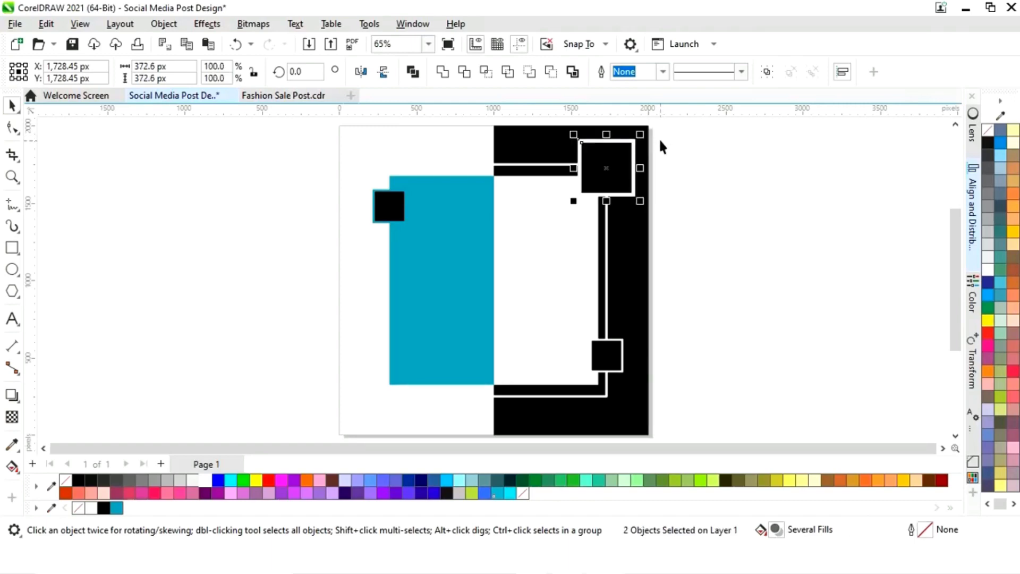
pyautogui.click(682, 172)
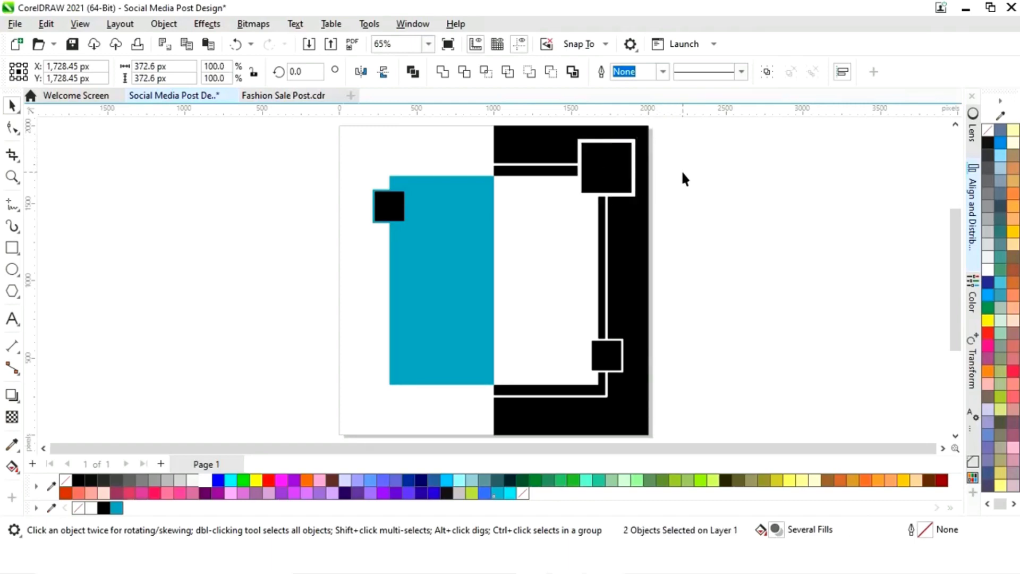
# Fill the inner square of the top-right pair blue
pyautogui.click(607, 170)
pyautogui.click(116, 507)
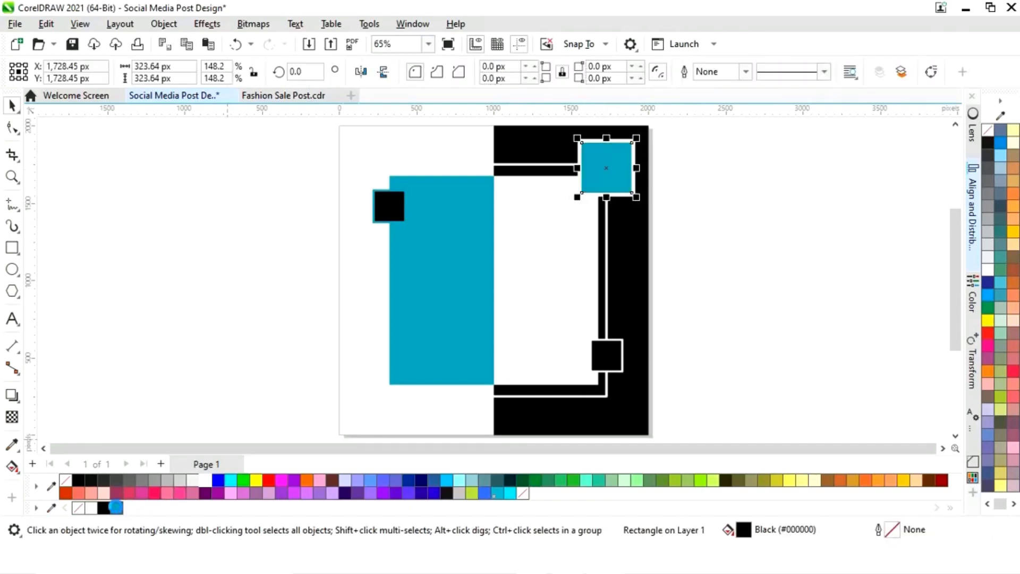
pyautogui.click(696, 284)
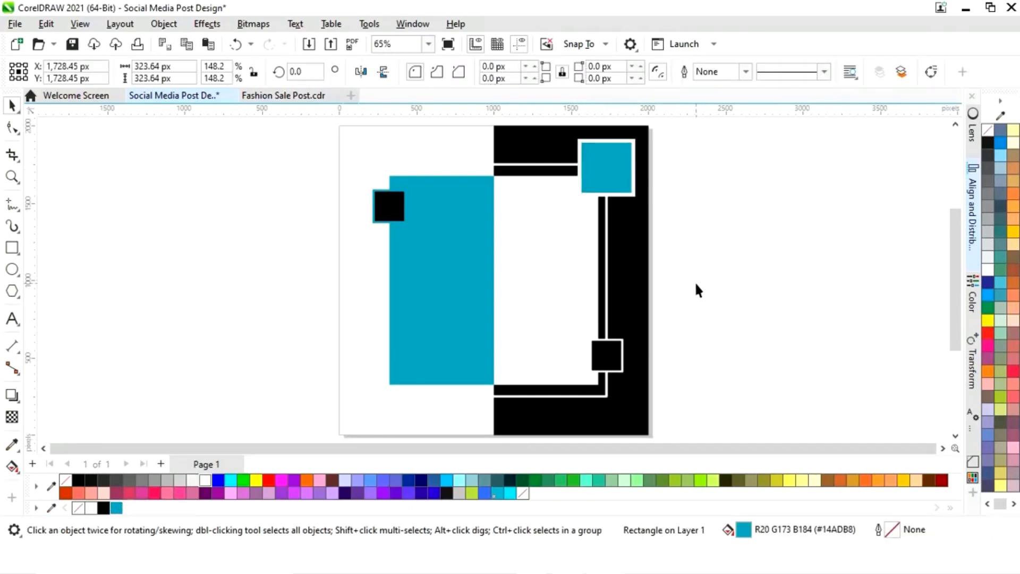
# Copy the small black square beside the page and scale it down to about 22 px
pyautogui.click(608, 358)
pyautogui.moveTo(609, 360)
pyautogui.mouseDown()
pyautogui.moveTo(661, 336)
pyautogui.moveTo(688, 220)
pyautogui.mouseUp()
pyautogui.rightClick(688, 220)
pyautogui.press('F2')
pyautogui.moveTo(642, 186); pyautogui.dragTo(716, 244)
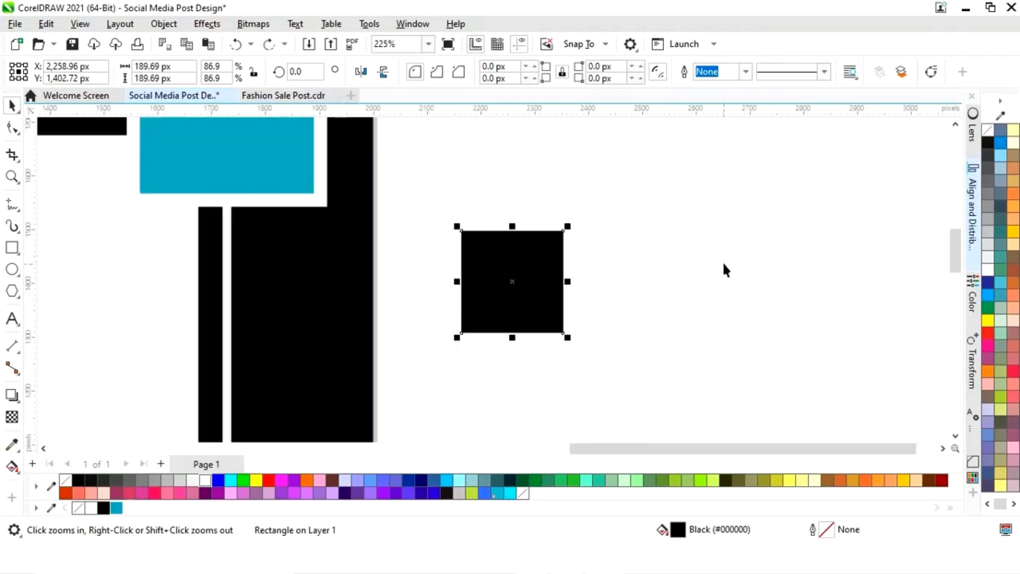
pyautogui.moveTo(564, 231); pyautogui.dragTo(525, 277)
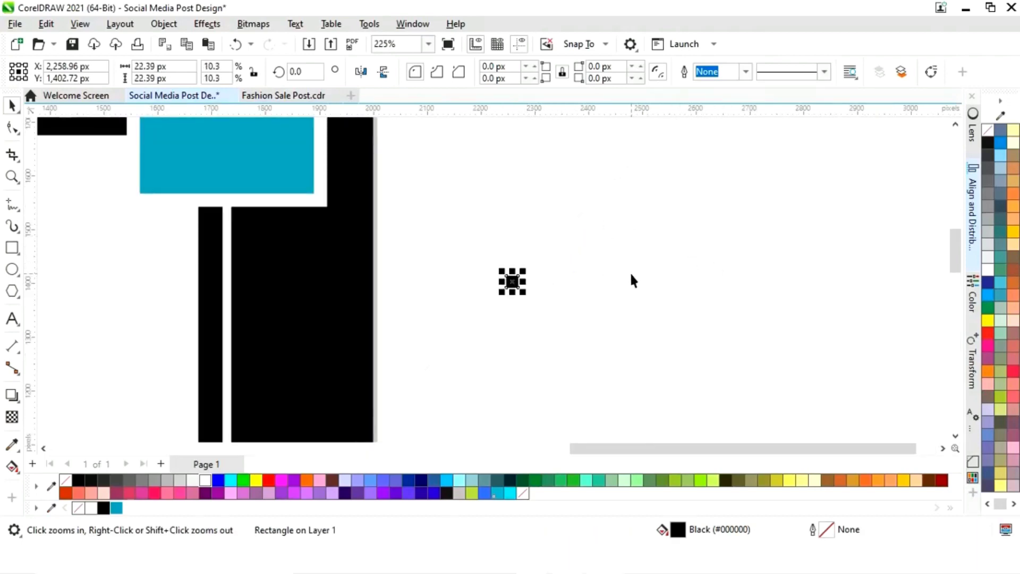
# Duplicate the tiny square into a horizontal row of five evenly spaced squares
pyautogui.press('F4')
pyautogui.click(711, 260)
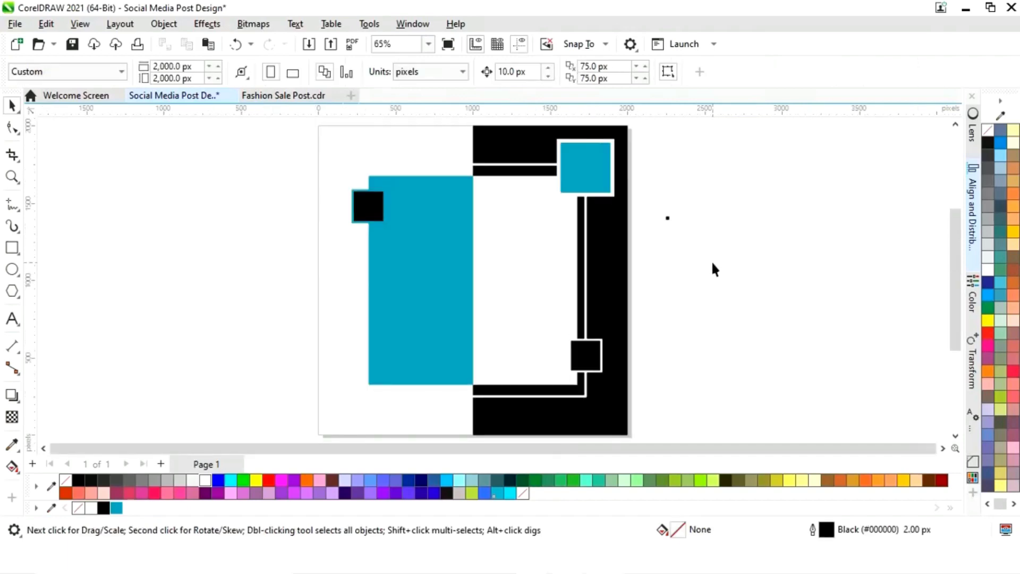
pyautogui.press('z')
pyautogui.moveTo(614, 186); pyautogui.dragTo(715, 259)
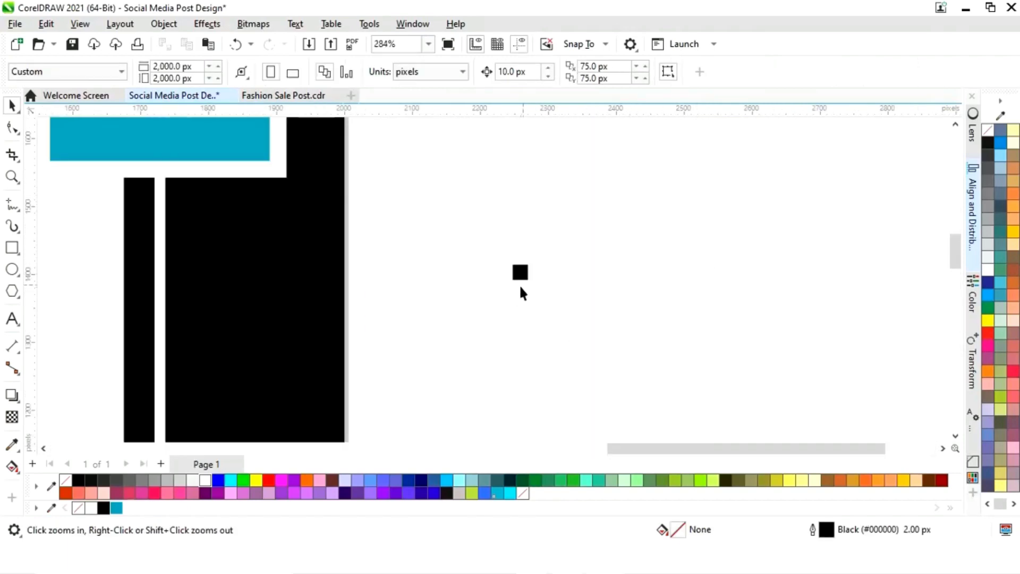
pyautogui.click(521, 274)
pyautogui.moveTo(521, 273); pyautogui.dragTo(550, 280)
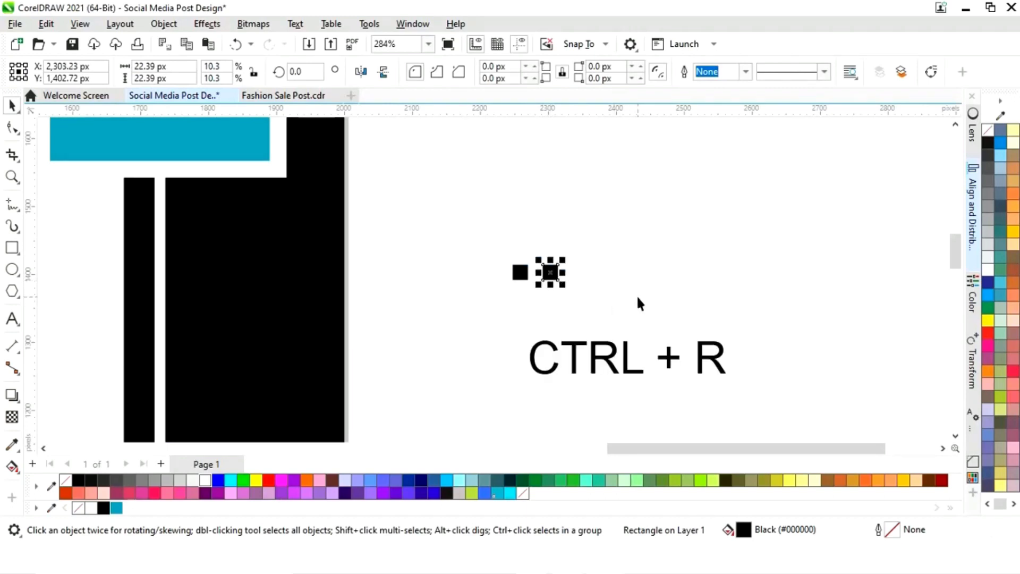
pyautogui.hotkey('ctrl', 'r')
pyautogui.hotkey('ctrl', 'r')
pyautogui.hotkey('ctrl', 'r')
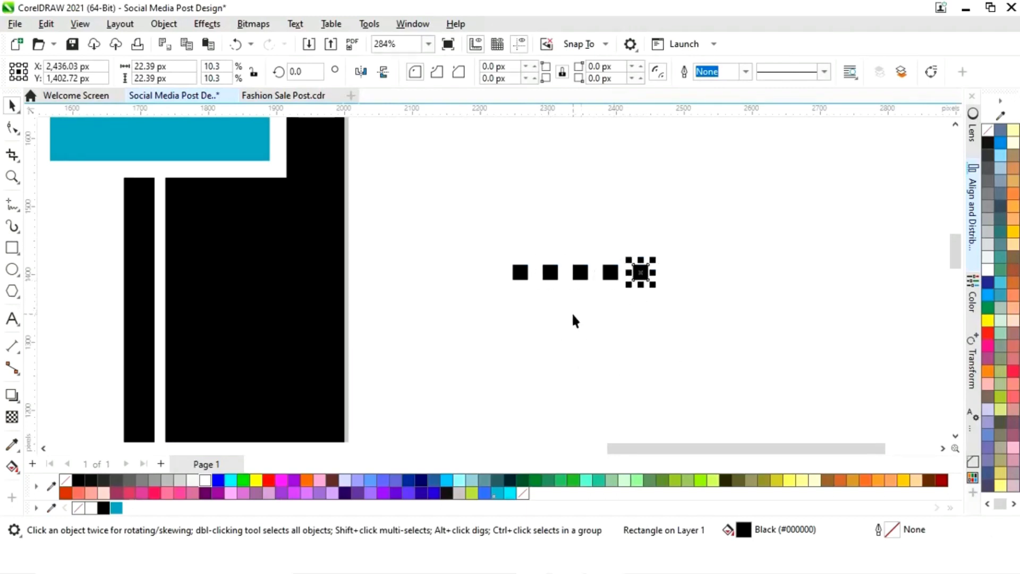
# Copy the row downward four times to form a 5 by 5 grid of squares
pyautogui.click(547, 312)
pyautogui.moveTo(470, 313); pyautogui.dragTo(701, 235)
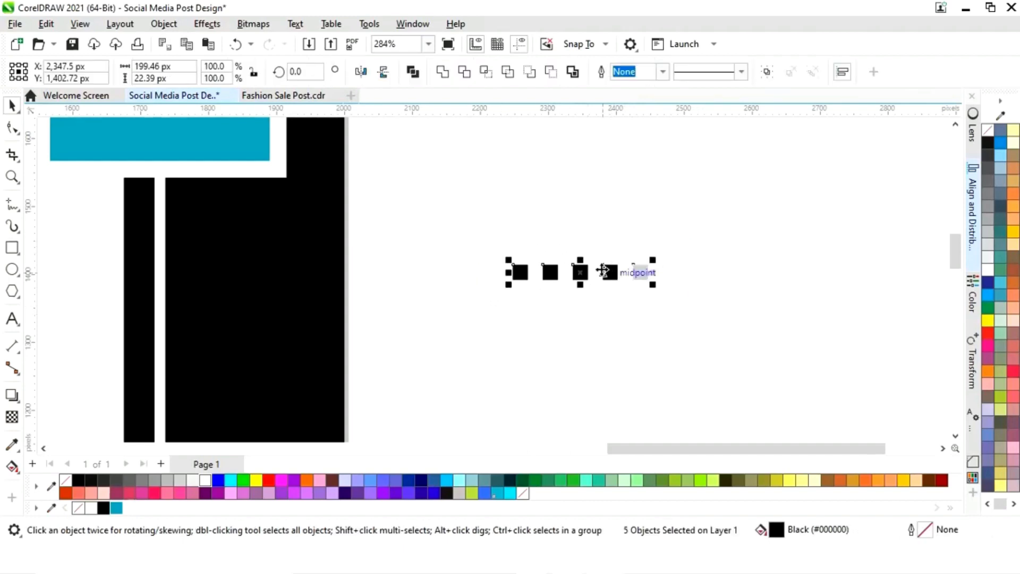
pyautogui.moveTo(580, 272); pyautogui.dragTo(578, 298)
pyautogui.rightClick(578, 298)
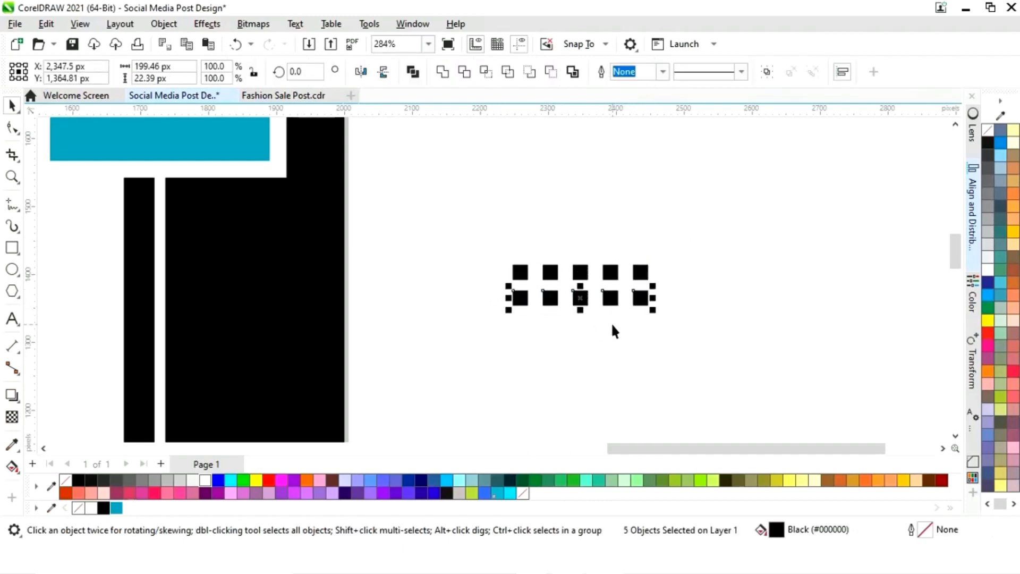
pyautogui.hotkey('ctrl', 'r')
pyautogui.hotkey('ctrl', 'r')
pyautogui.hotkey('ctrl', 'r')
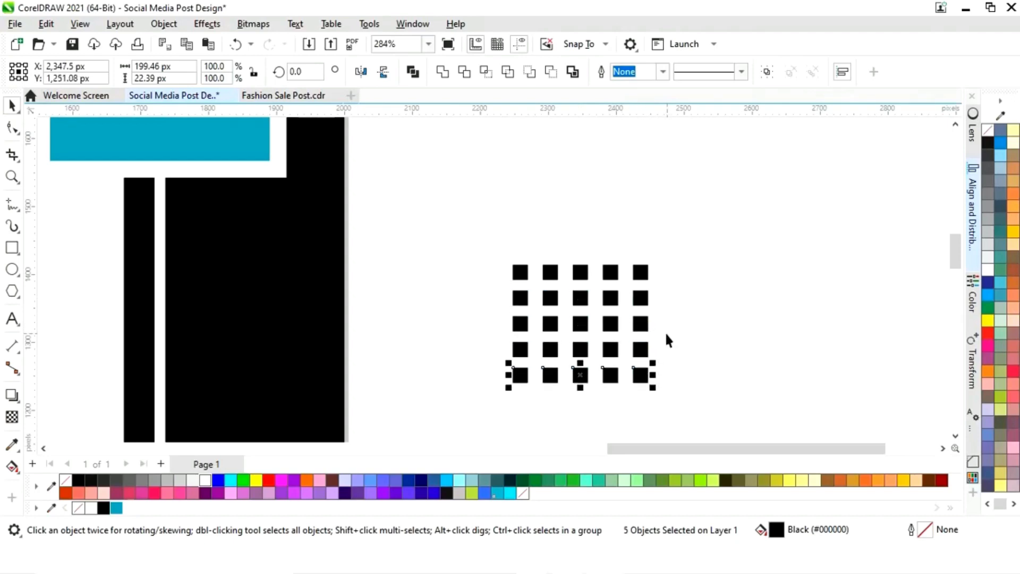
# Select all 25 small squares and group them
pyautogui.press('F4')
pyautogui.click(744, 274)
pyautogui.moveTo(739, 190); pyautogui.dragTo(632, 261)
pyautogui.rightClick(672, 229)
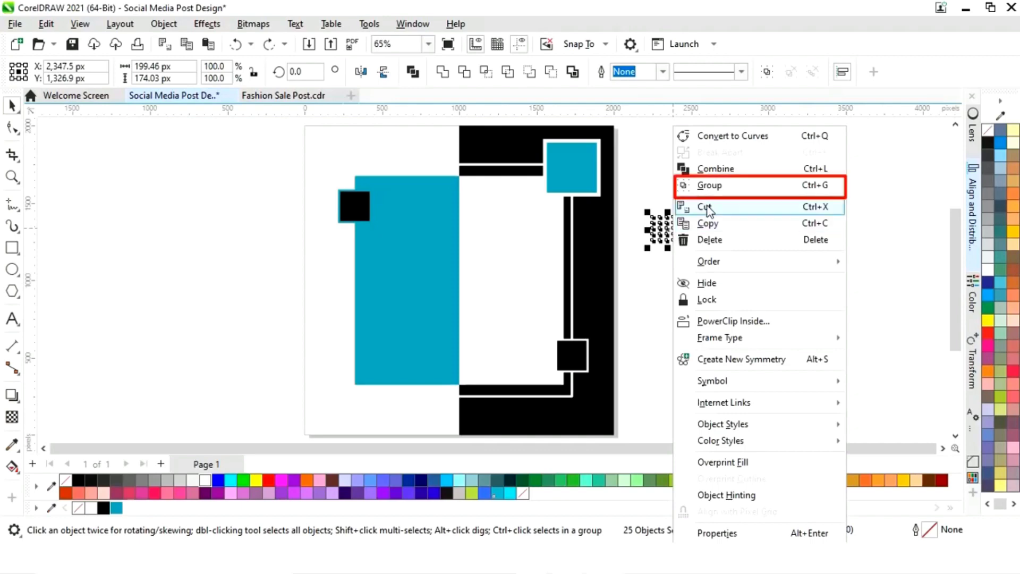
pyautogui.click(715, 186)
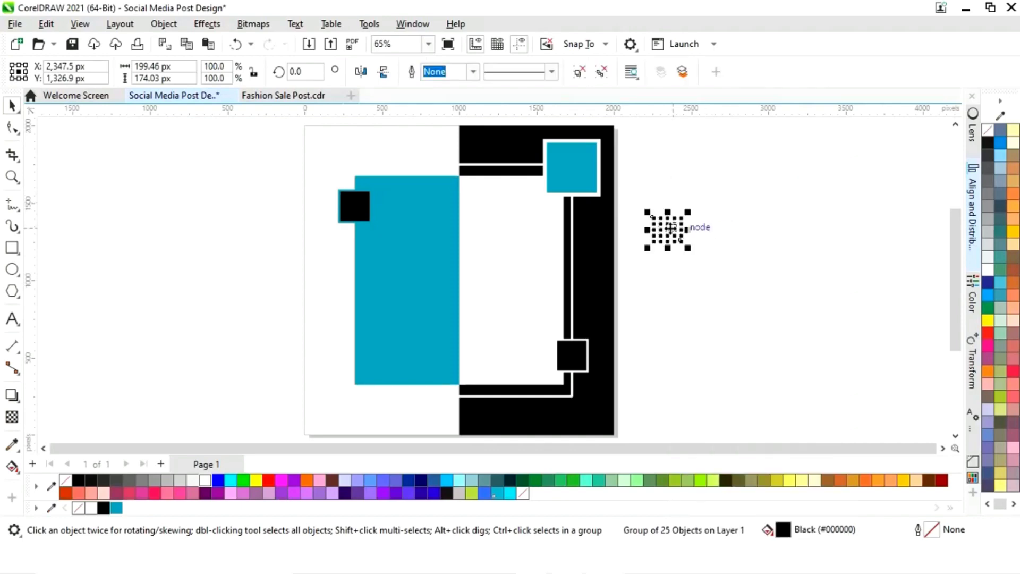
# Move the grid group to the lower-left corner of the blue rectangle
pyautogui.moveTo(670, 235); pyautogui.dragTo(336, 372)
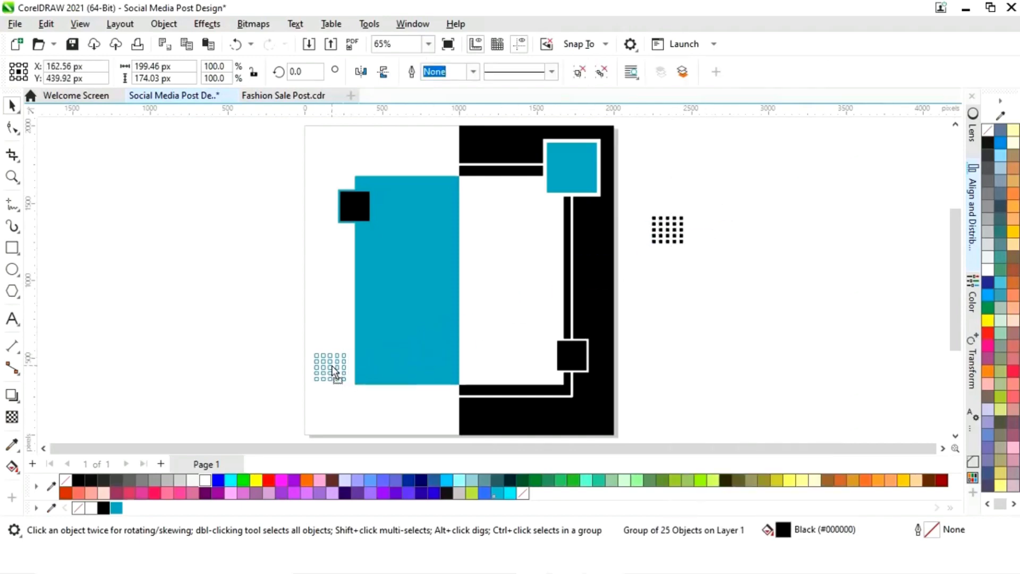
pyautogui.moveTo(335, 368); pyautogui.dragTo(336, 371)
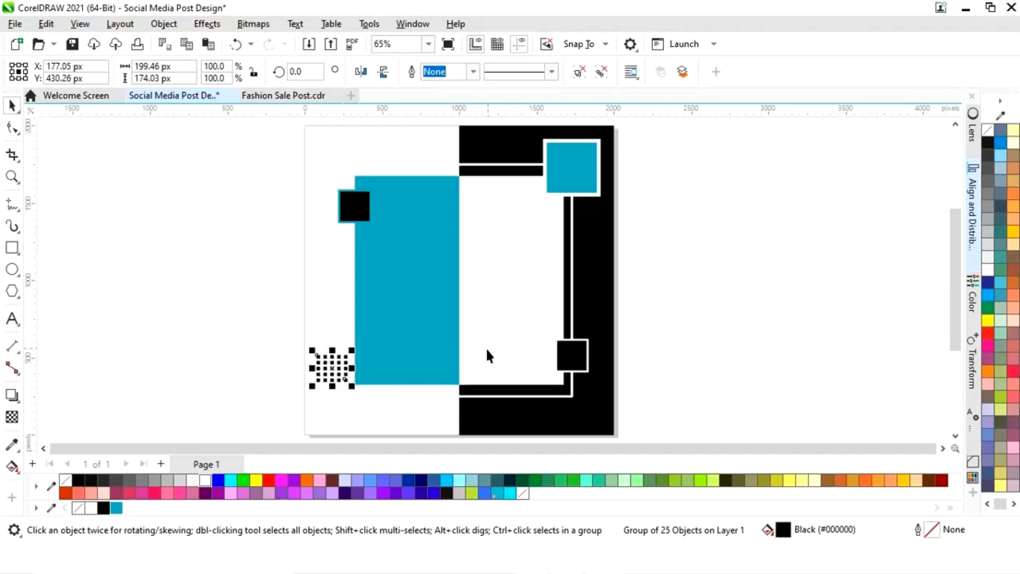
pyautogui.click(768, 289)
# Place a copy of the grid on the black strip right of the white frame and fill it blue
pyautogui.click(334, 375)
pyautogui.moveTo(335, 375); pyautogui.dragTo(586, 234)
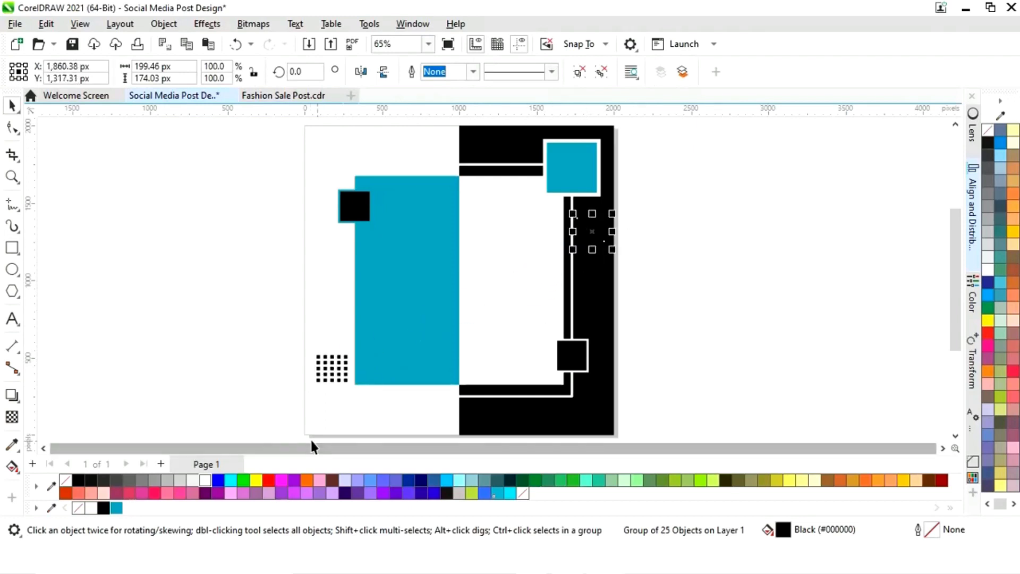
pyautogui.click(117, 508)
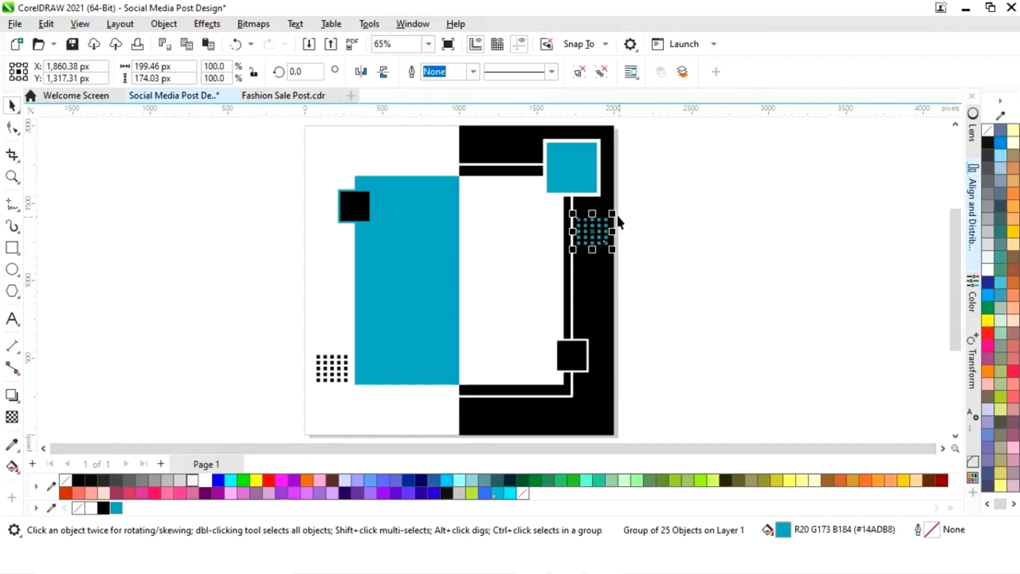
# Scale the blue grid down to about 148 by 129 px
pyautogui.moveTo(612, 213); pyautogui.dragTo(609, 223)
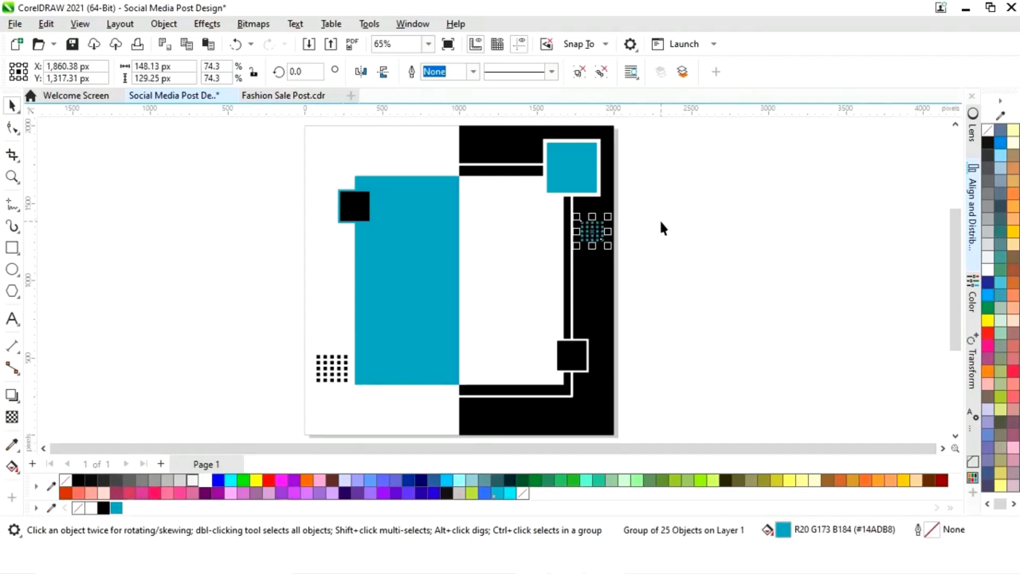
pyautogui.click(662, 266)
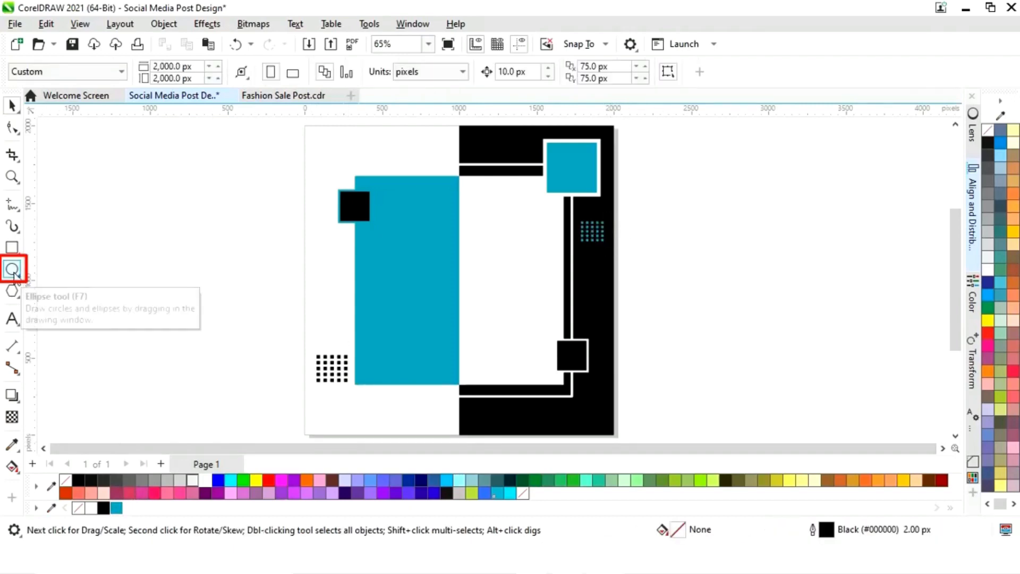
# Draw a circle about 1149 px across, centred on the page, with the Ellipse tool
pyautogui.press('F7')
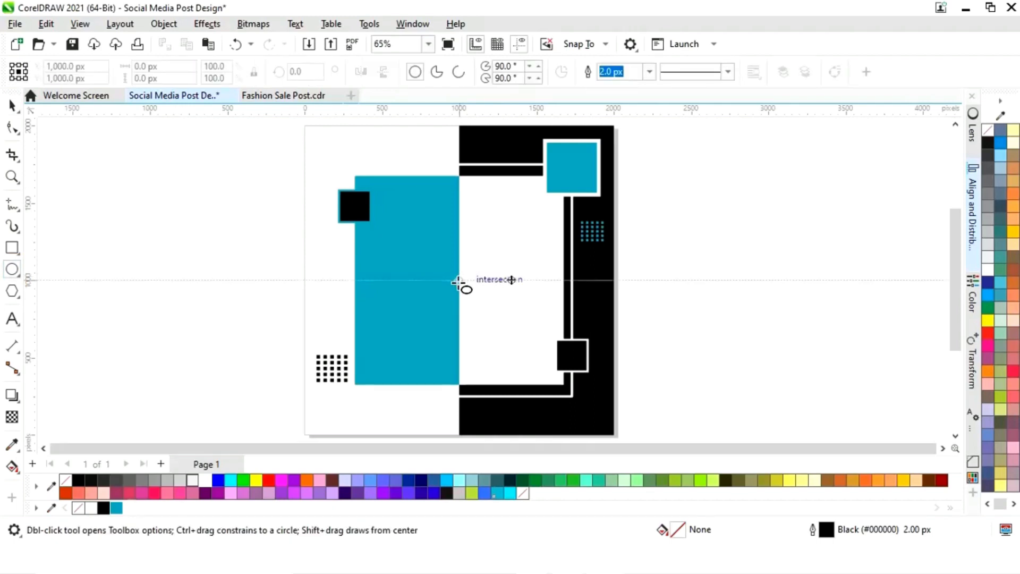
pyautogui.moveTo(459, 280); pyautogui.dragTo(551, 352)
pyautogui.click(12, 105)
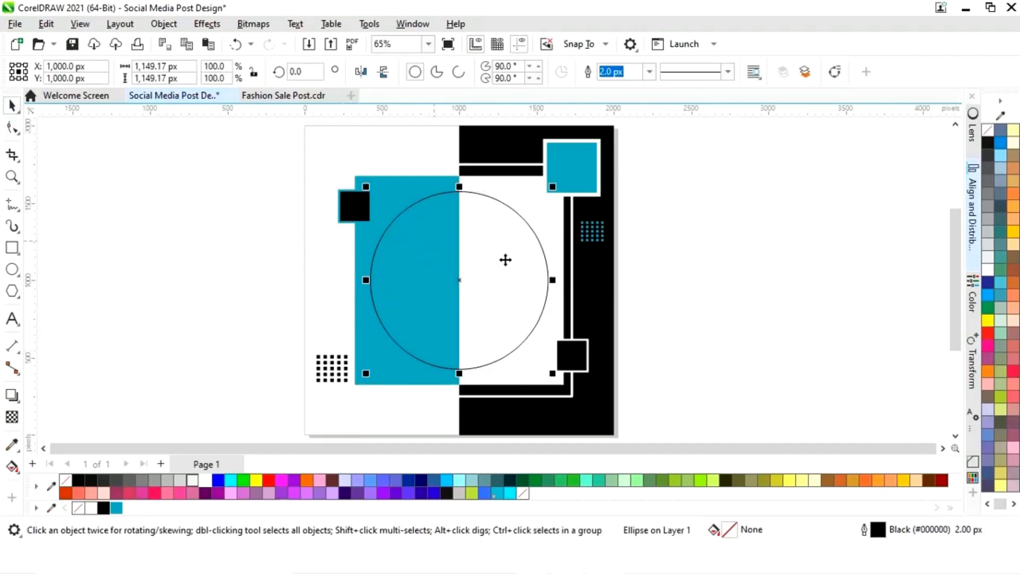
# Fill the circle white and remove its outline
pyautogui.click(660, 264)
pyautogui.click(517, 299)
pyautogui.click(204, 480)
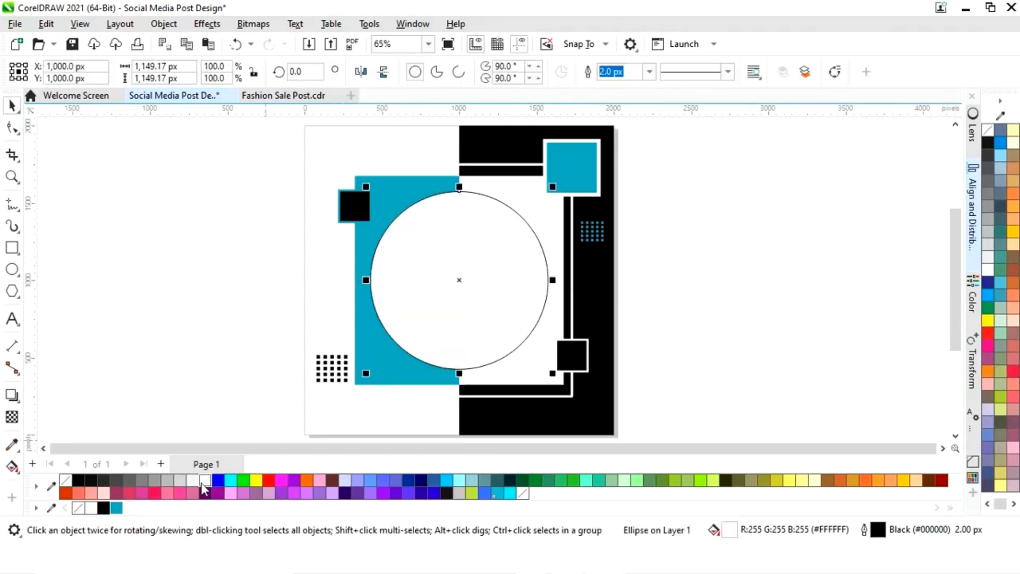
pyautogui.rightClick(78, 508)
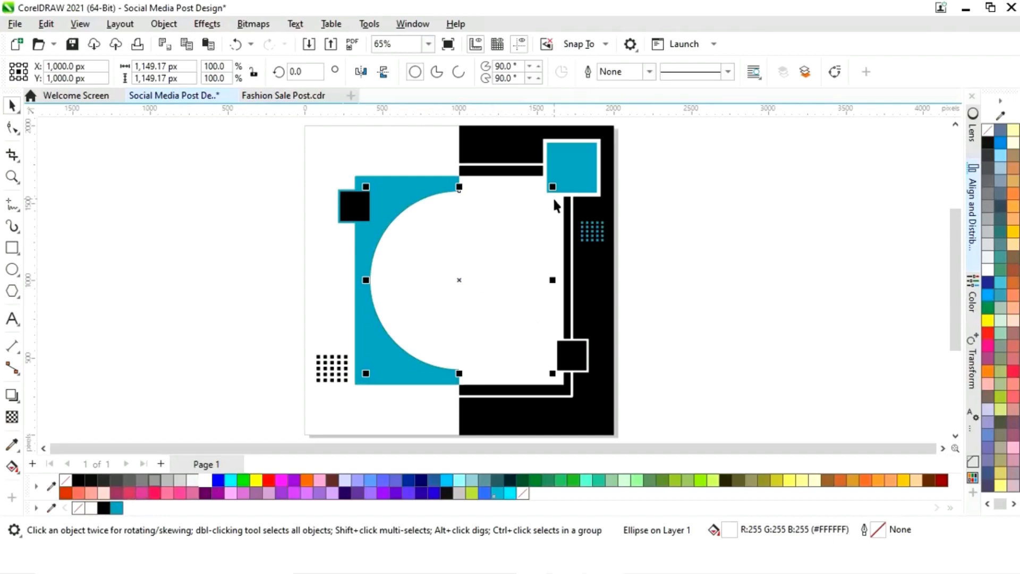
# Scale a centred copy of the circle down to about 1035 px and fill it blue
pyautogui.moveTo(553, 187); pyautogui.dragTo(546, 195)
pyautogui.click(117, 508)
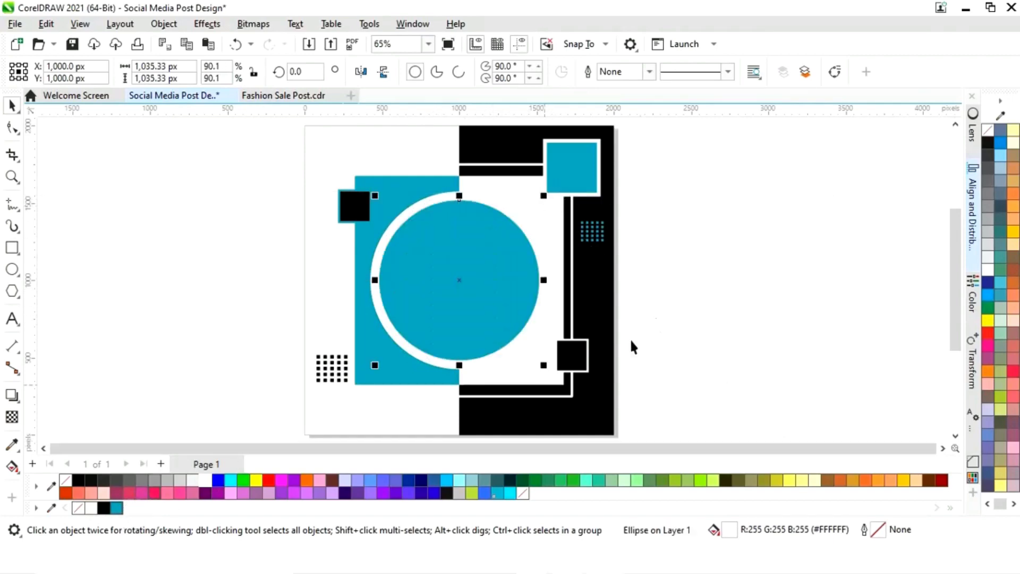
pyautogui.click(719, 254)
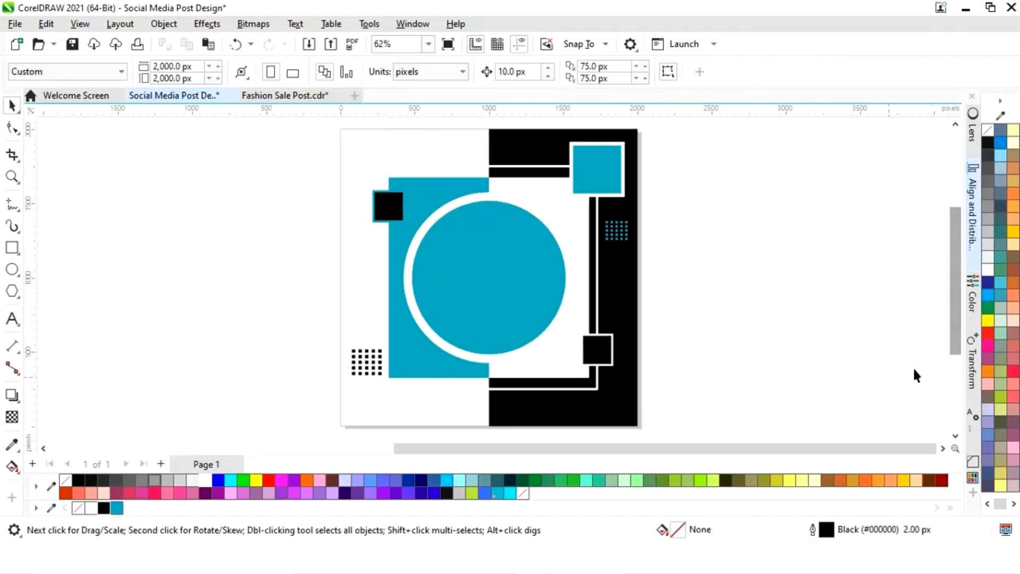
# Move the imported fashion text elements and photo closer to the left of the page
pyautogui.moveTo(797, 452); pyautogui.dragTo(461, 451)
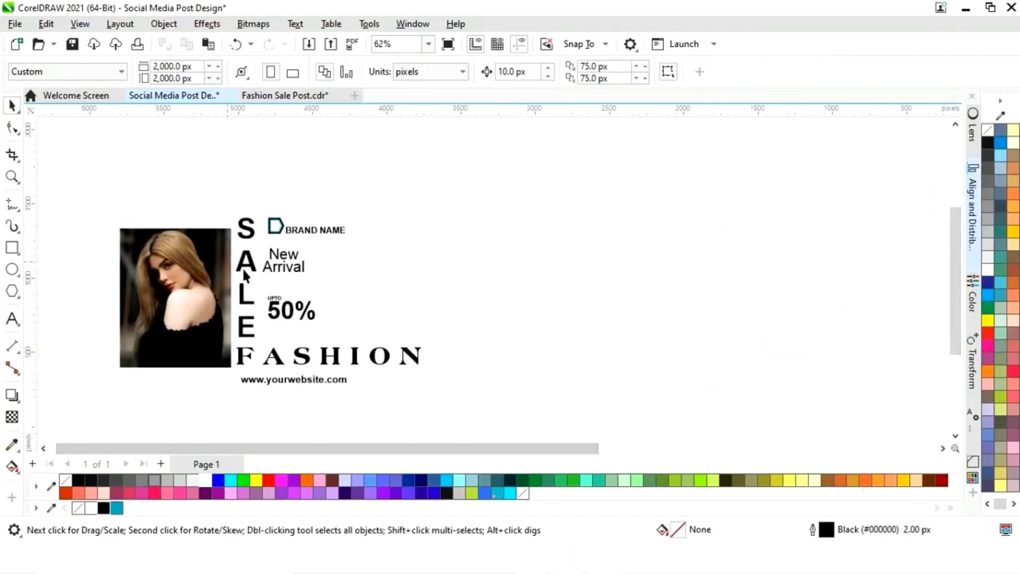
pyautogui.moveTo(479, 412); pyautogui.dragTo(479, 412)
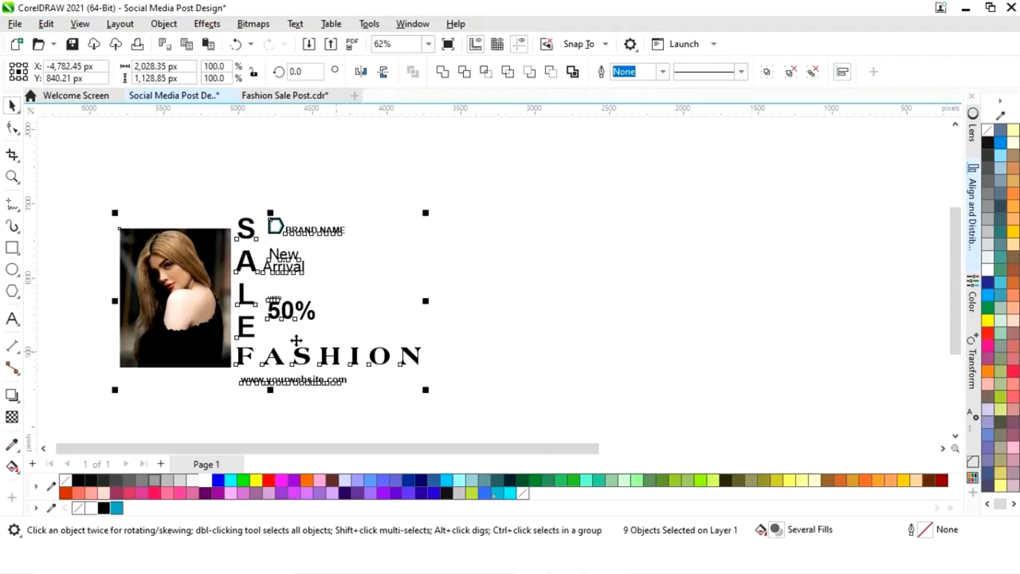
pyautogui.moveTo(278, 310); pyautogui.dragTo(838, 299)
pyautogui.moveTo(283, 449); pyautogui.dragTo(747, 457)
pyautogui.click(832, 304)
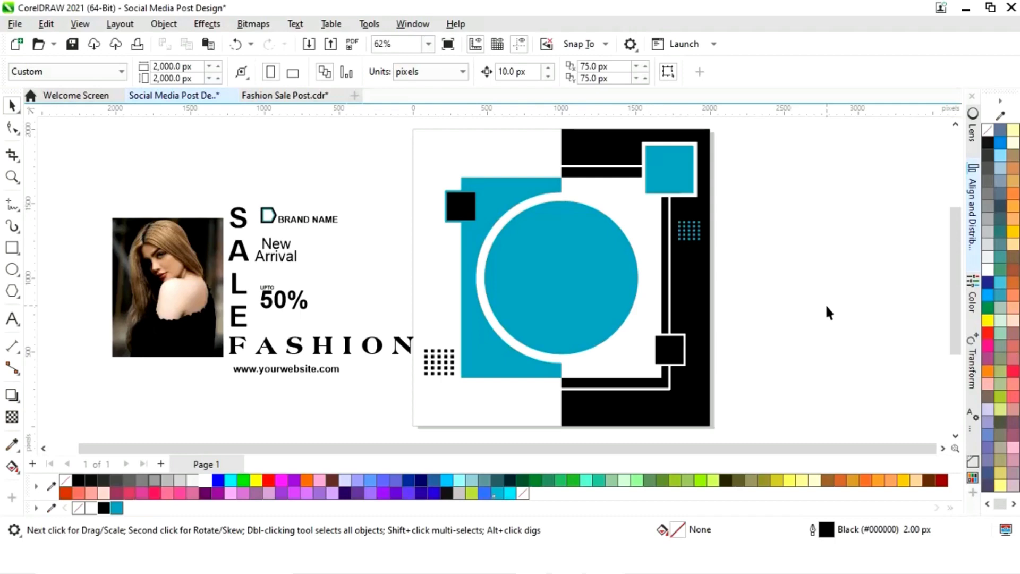
# Place the model photo over the page and PowerClip it inside the blue circle
pyautogui.click(170, 298)
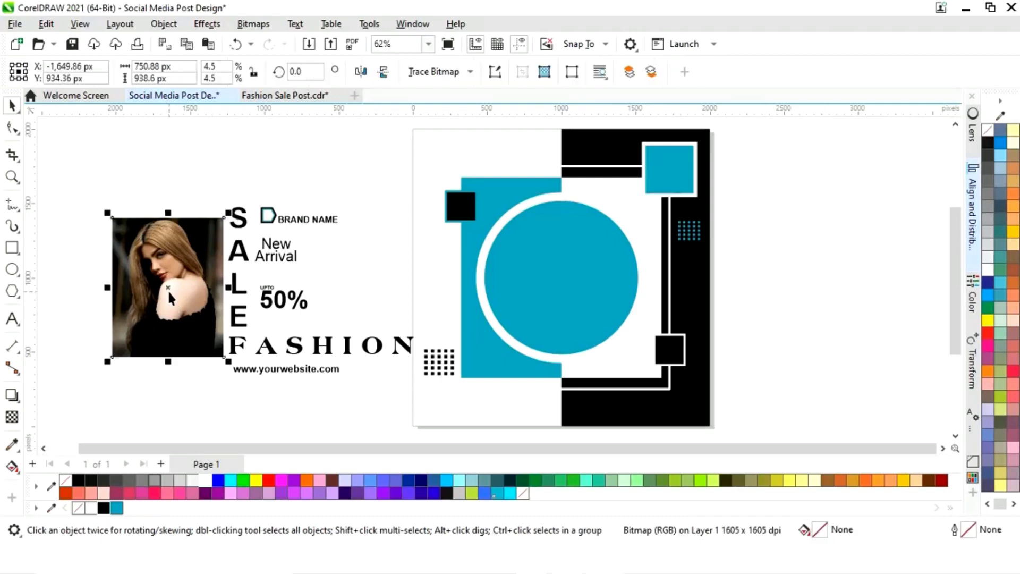
pyautogui.moveTo(166, 300); pyautogui.dragTo(640, 323)
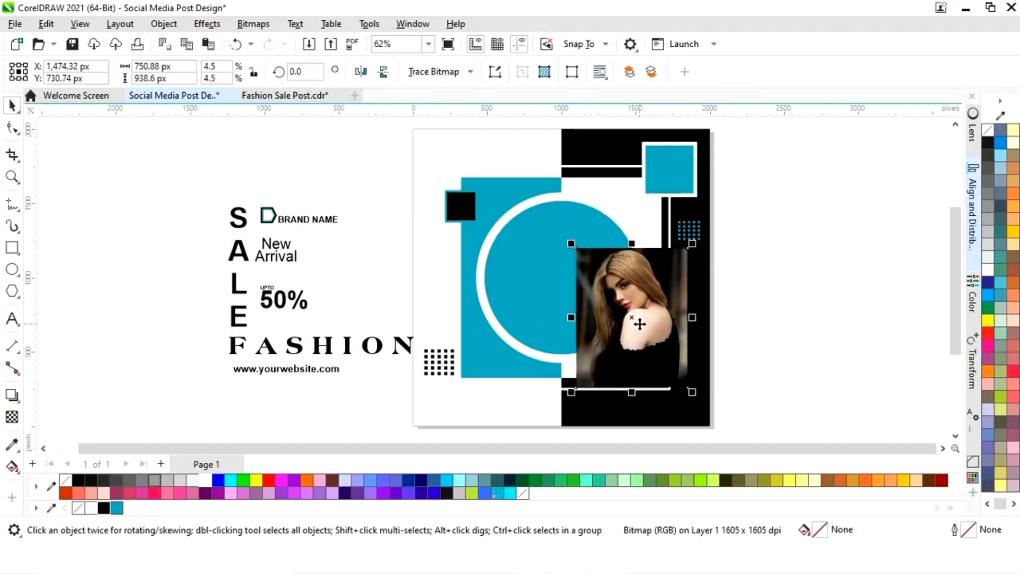
pyautogui.rightClick(642, 323)
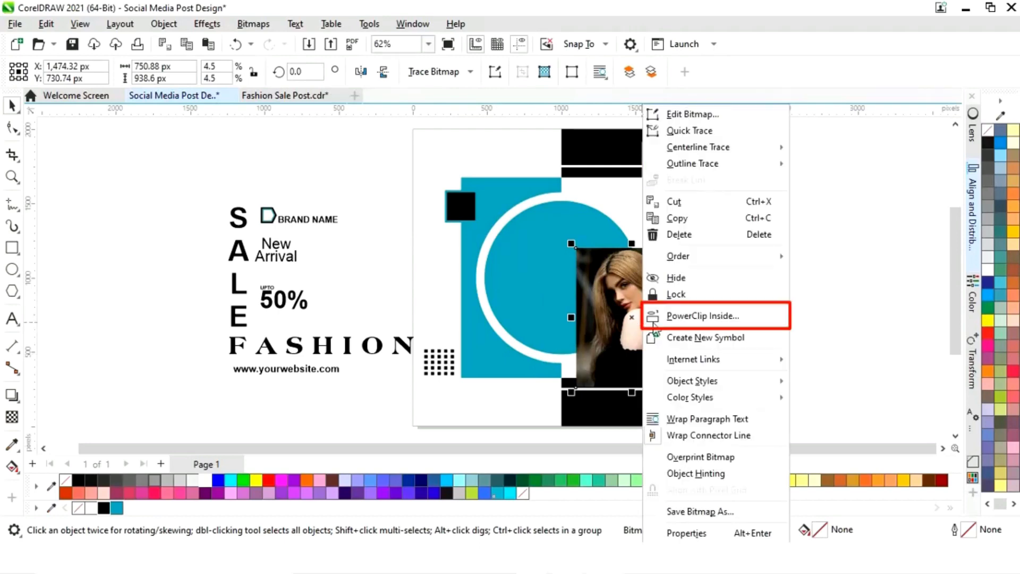
pyautogui.click(678, 319)
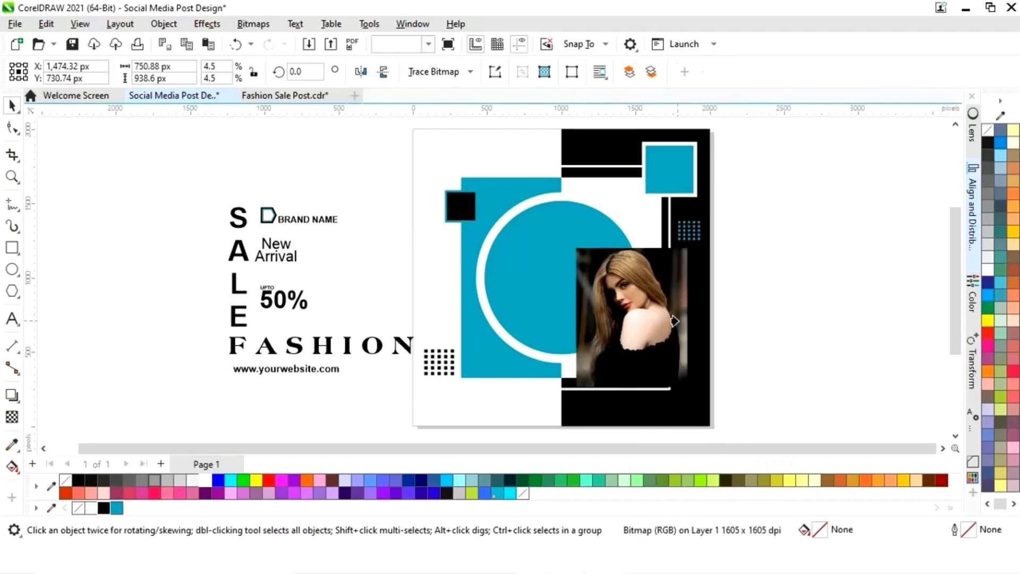
pyautogui.click(520, 289)
# Edit the PowerClip contents, enlarging and repositioning the photo so her face fills the circle
pyautogui.click(70, 132)
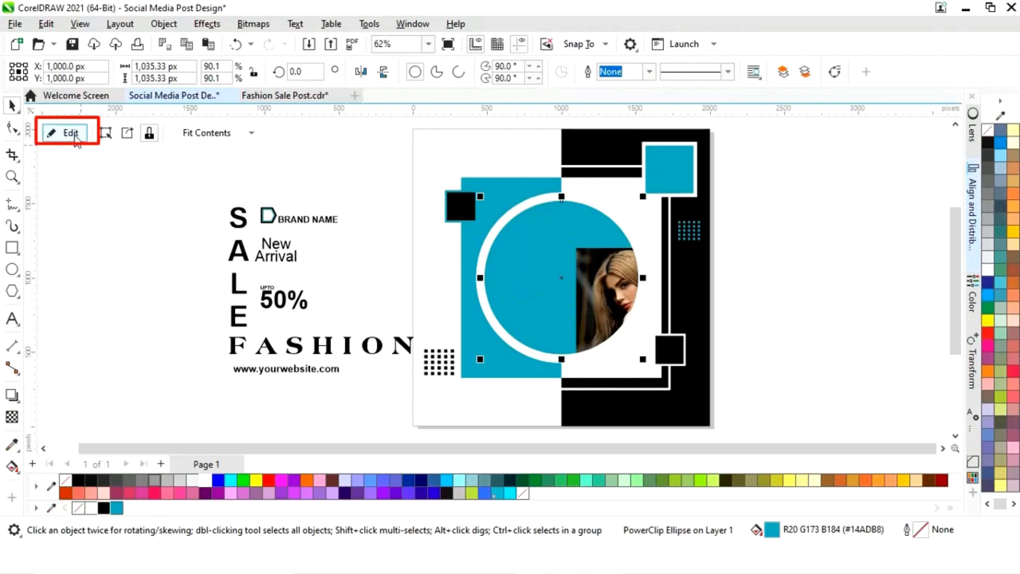
pyautogui.click(650, 351)
pyautogui.moveTo(650, 350); pyautogui.dragTo(578, 317)
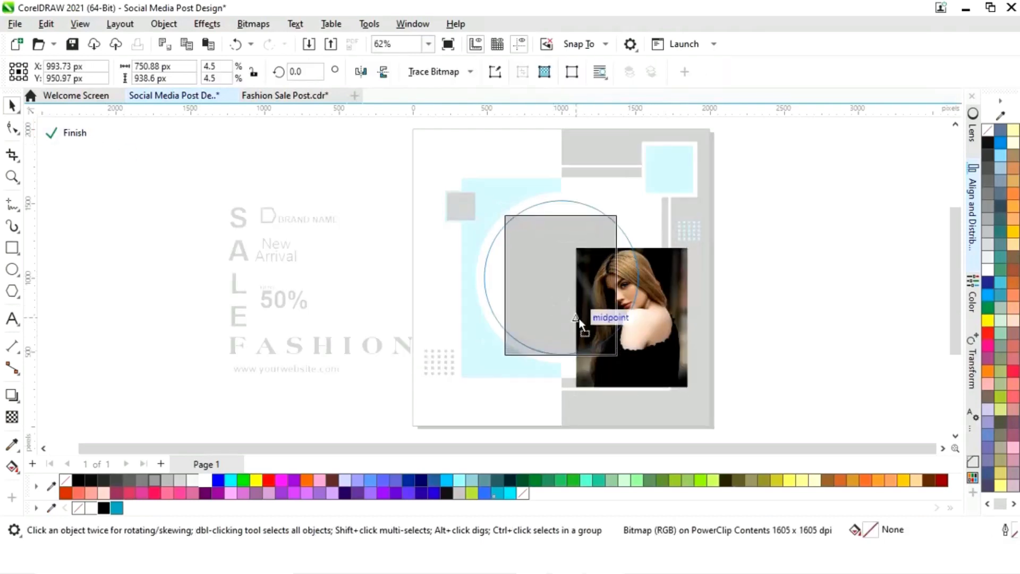
pyautogui.moveTo(622, 212); pyautogui.dragTo(678, 177)
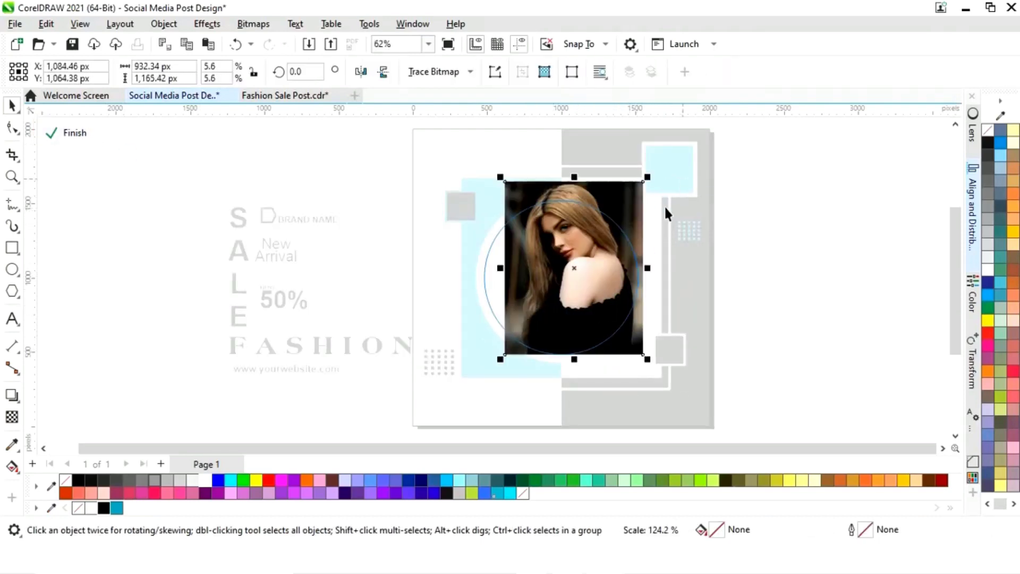
pyautogui.moveTo(583, 276); pyautogui.dragTo(579, 296)
pyautogui.moveTo(627, 207); pyautogui.dragTo(654, 185)
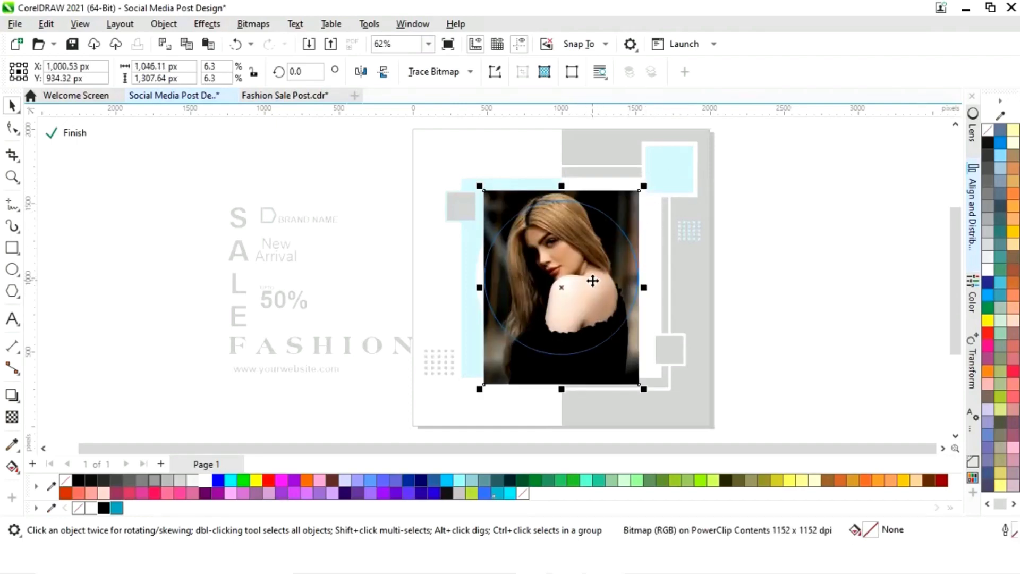
pyautogui.moveTo(592, 280); pyautogui.dragTo(593, 289)
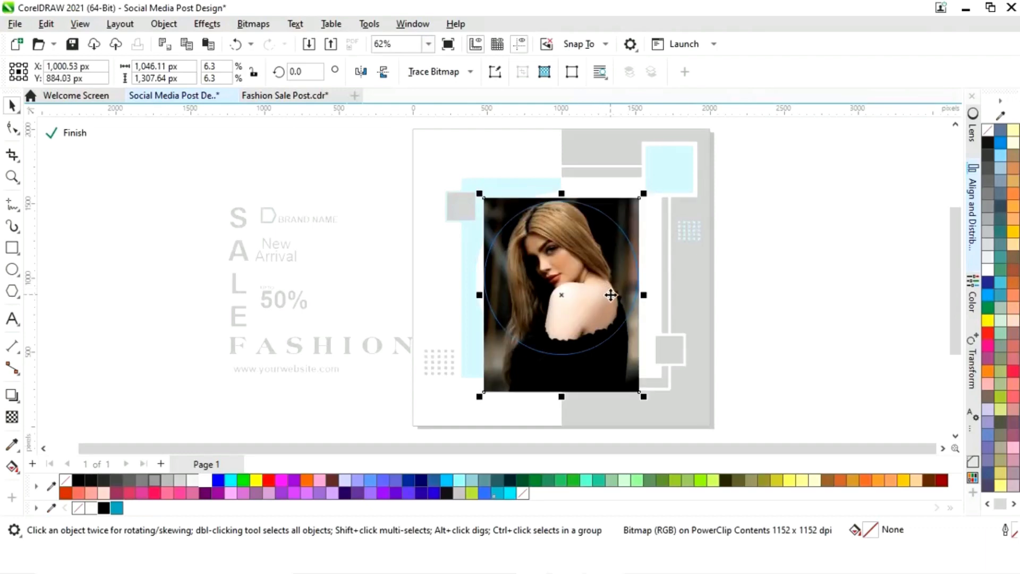
pyautogui.click(56, 133)
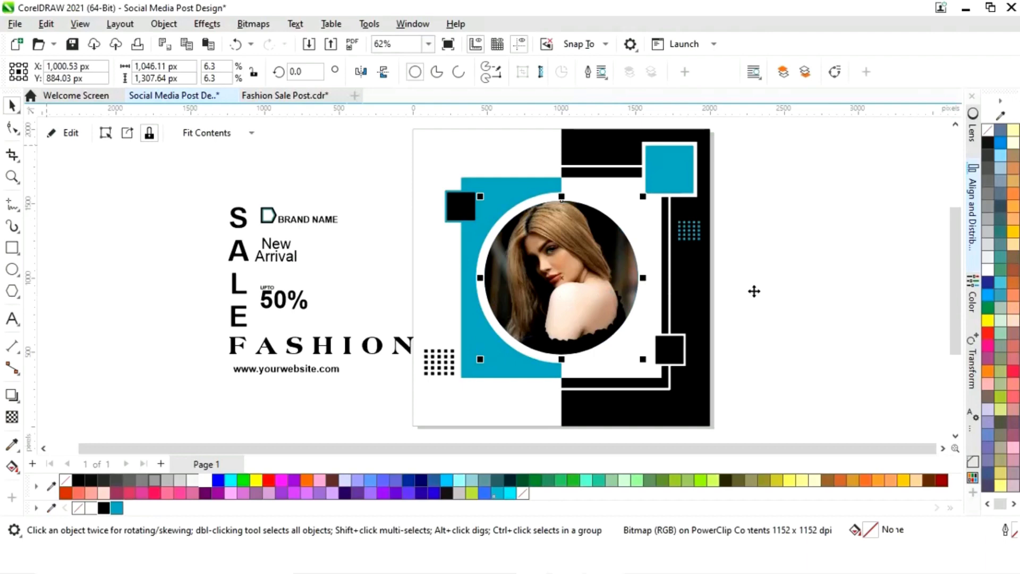
# Enlarge the photo circle slightly to about 1084 px across
pyautogui.click(799, 284)
pyautogui.click(612, 311)
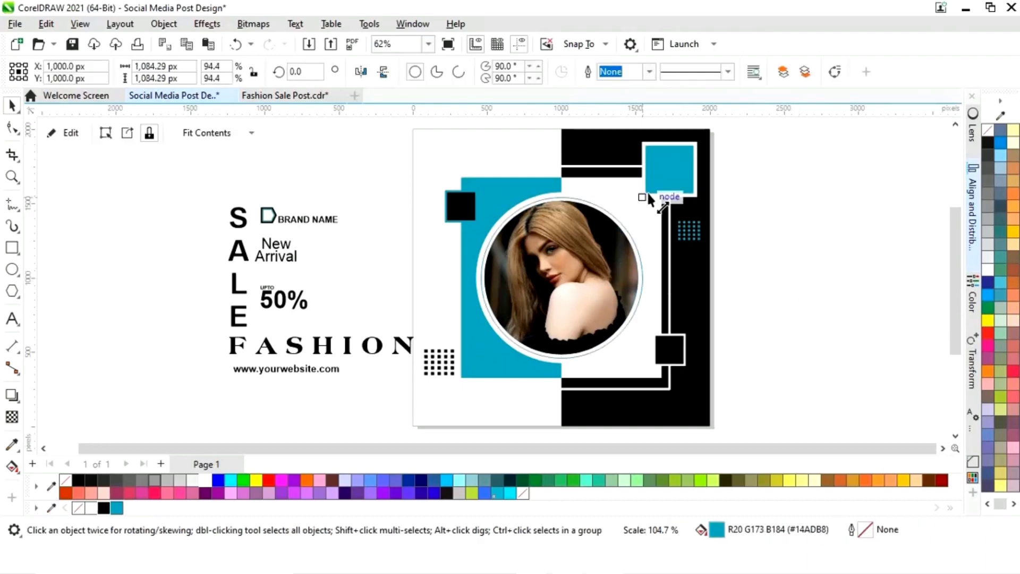
pyautogui.click(827, 260)
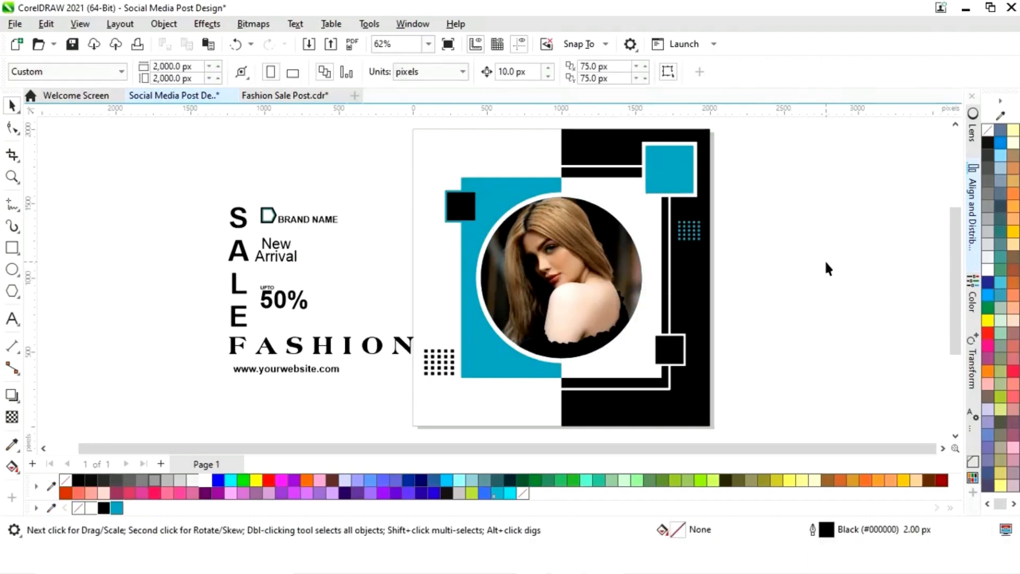
# Move the brand logo and BRAND NAME text together to the page's top-left corner
pyautogui.click(282, 219)
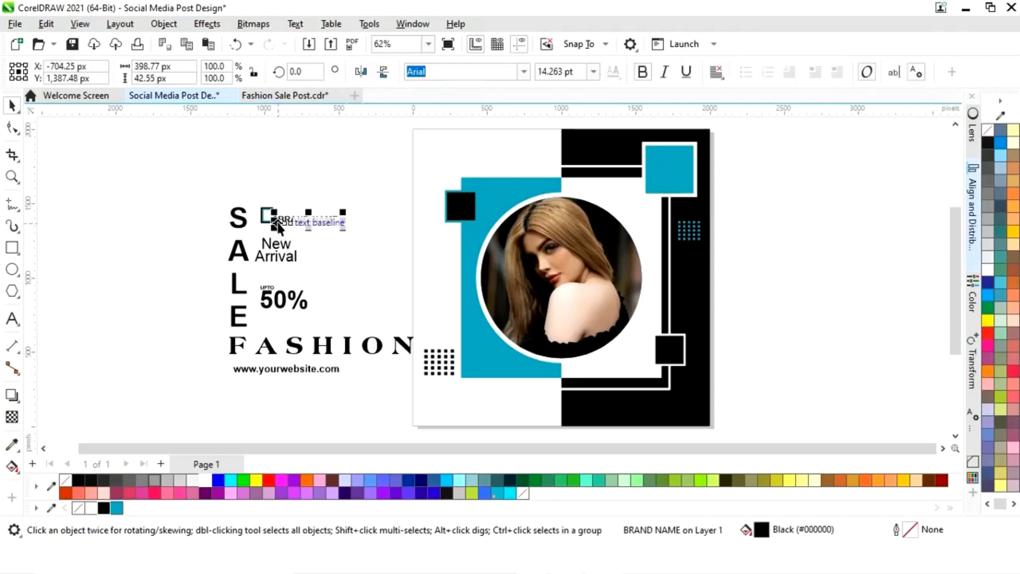
pyautogui.keyDown('shift'); pyautogui.click(269, 218); pyautogui.keyUp('shift')
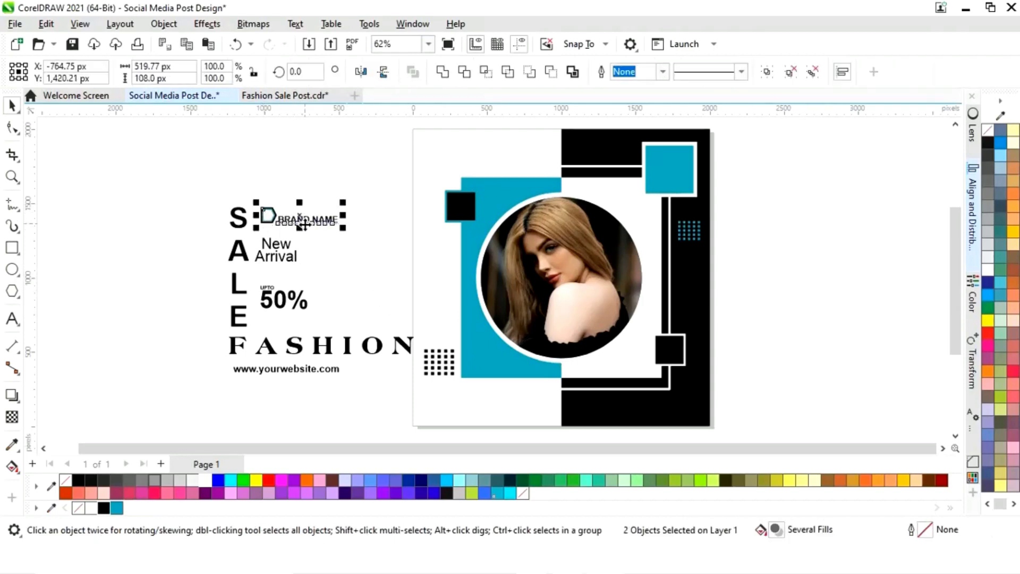
pyautogui.moveTo(269, 218); pyautogui.dragTo(514, 141)
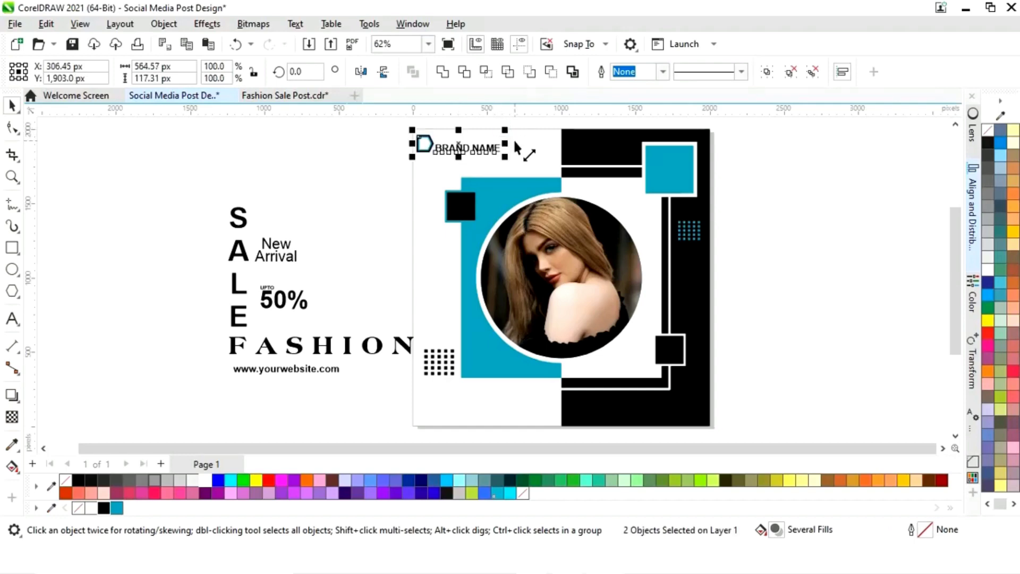
pyautogui.press('Right')
pyautogui.press('Escape')
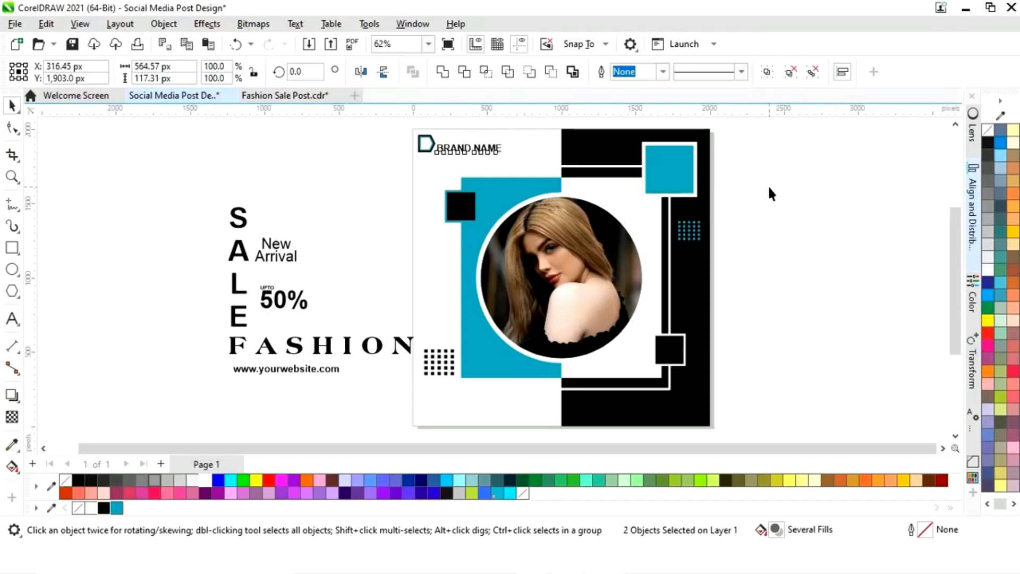
# Move the New Arrival text to the top of the page above the blue rectangle
pyautogui.click(275, 237)
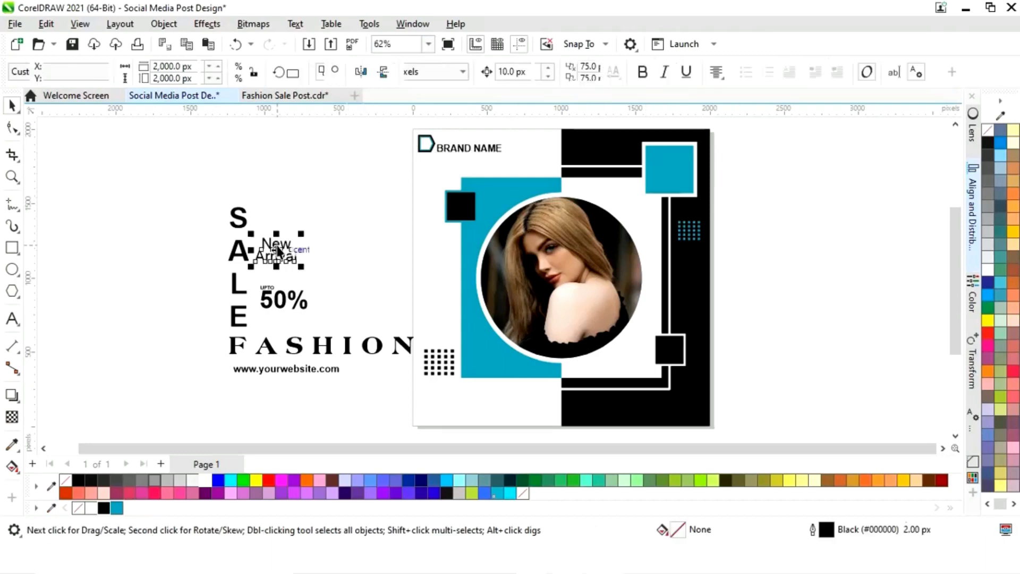
pyautogui.moveTo(274, 237); pyautogui.dragTo(502, 179)
pyautogui.click(712, 250)
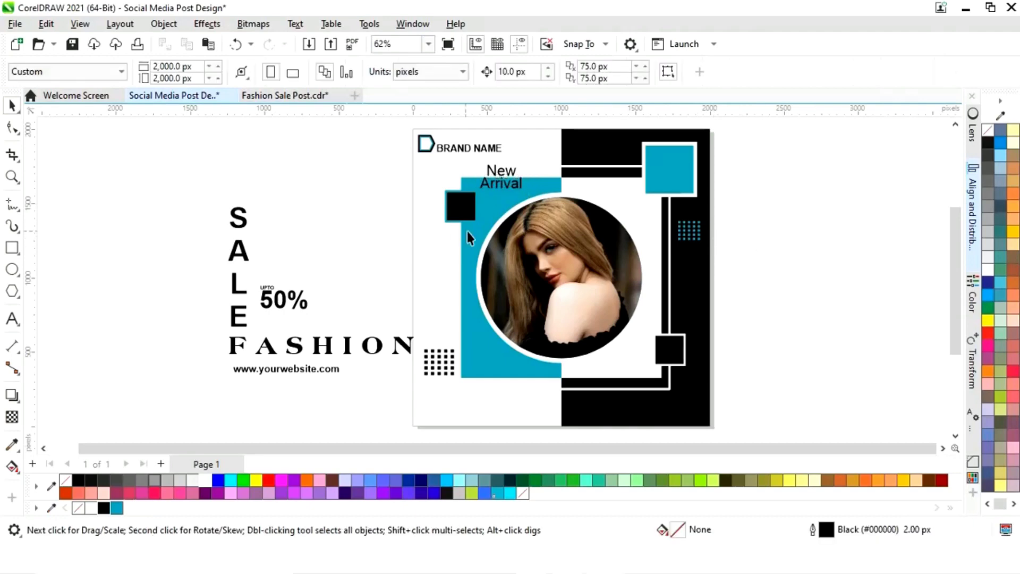
# Place the vertical SALE text on the page along the blue rectangle's left edge
pyautogui.click(242, 252)
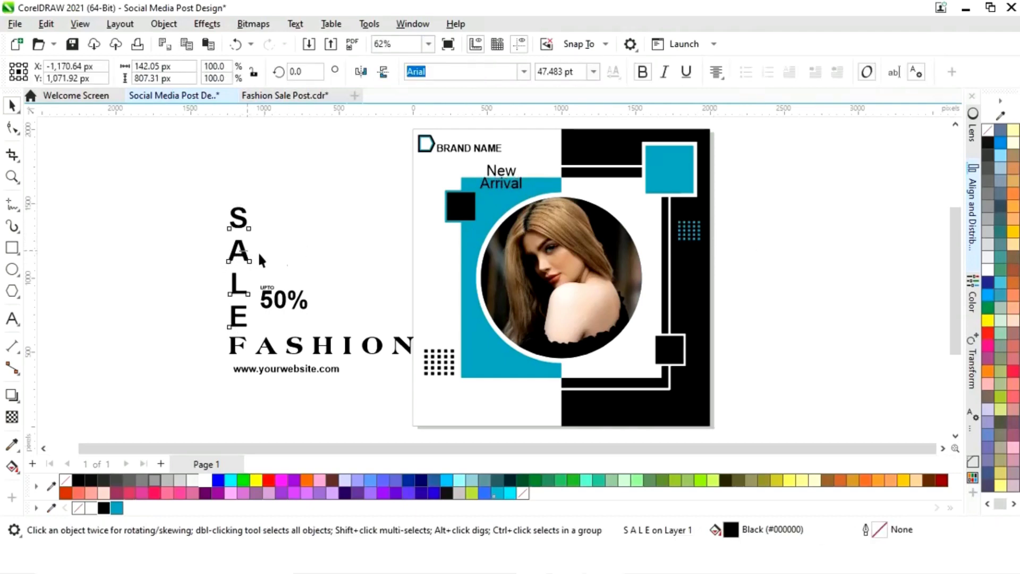
pyautogui.moveTo(251, 251); pyautogui.dragTo(433, 274)
pyautogui.click(242, 259)
pyautogui.moveTo(242, 264); pyautogui.dragTo(434, 291)
# Move FASHION to the page's bottom edge and colour its letters ION white and H blue
pyautogui.moveTo(393, 353); pyautogui.dragTo(457, 410)
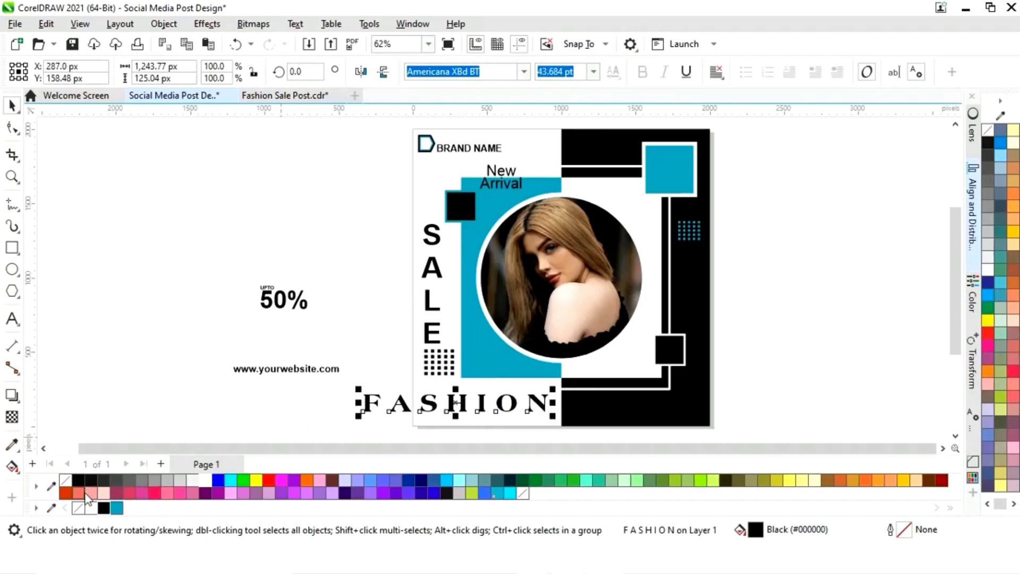
pyautogui.click(11, 320)
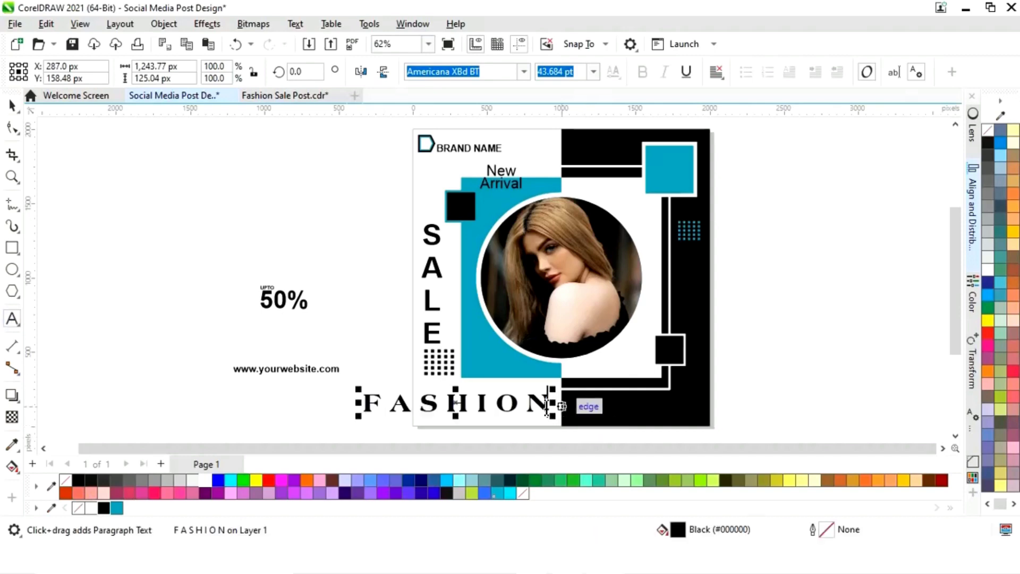
pyautogui.moveTo(547, 408); pyautogui.dragTo(478, 408)
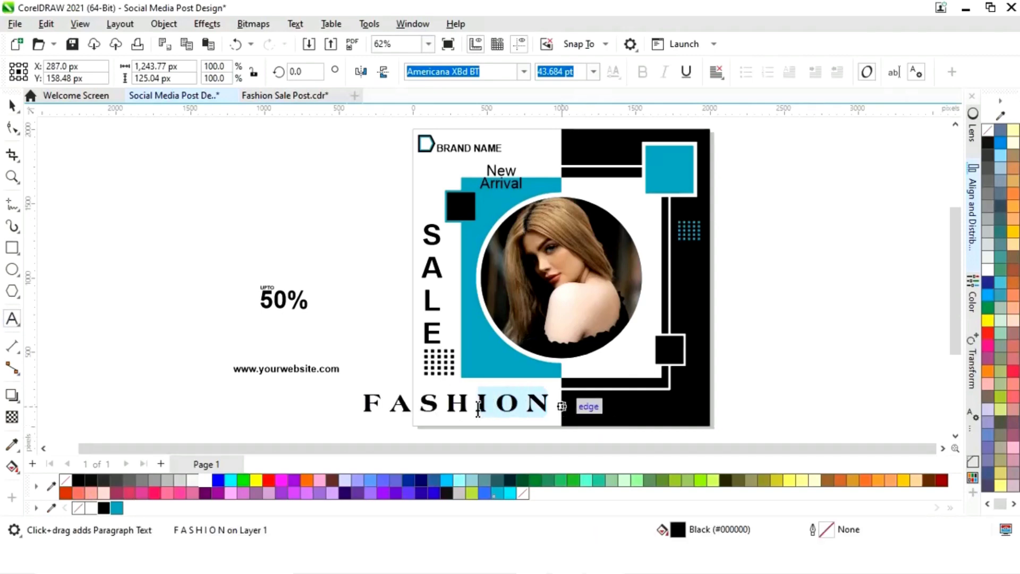
pyautogui.click(204, 480)
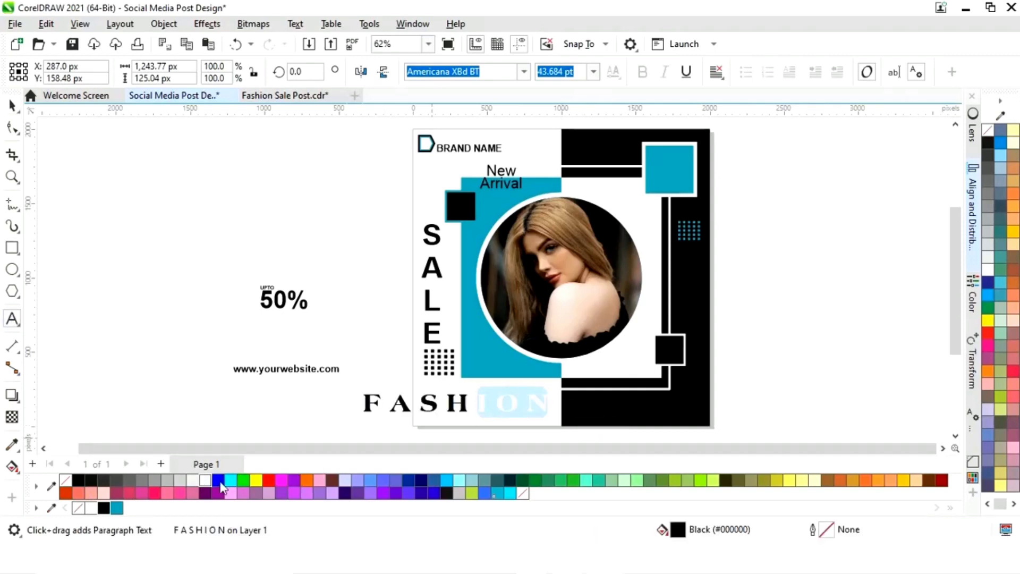
pyautogui.click(467, 405)
pyautogui.moveTo(468, 405); pyautogui.dragTo(449, 409)
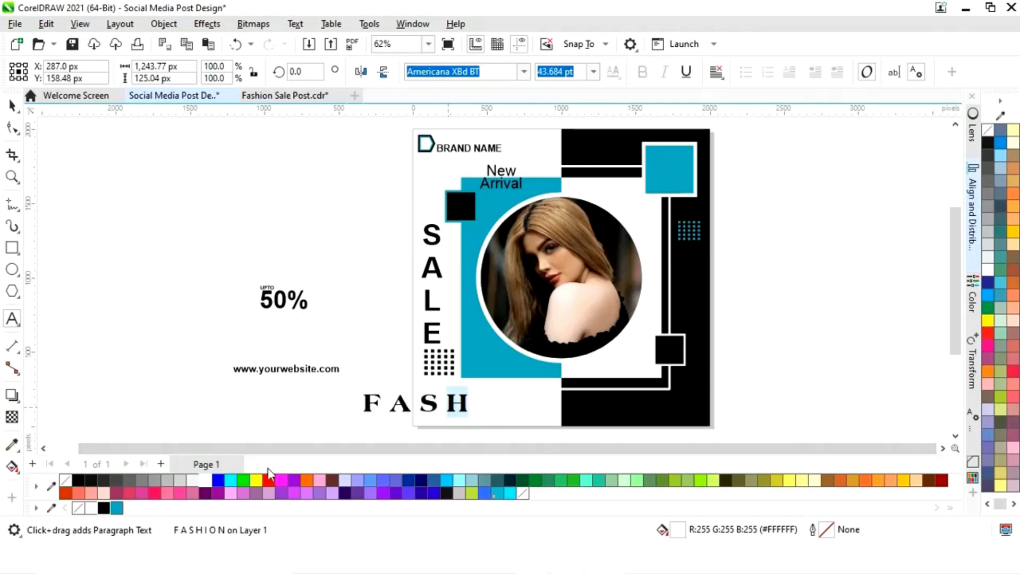
pyautogui.click(116, 508)
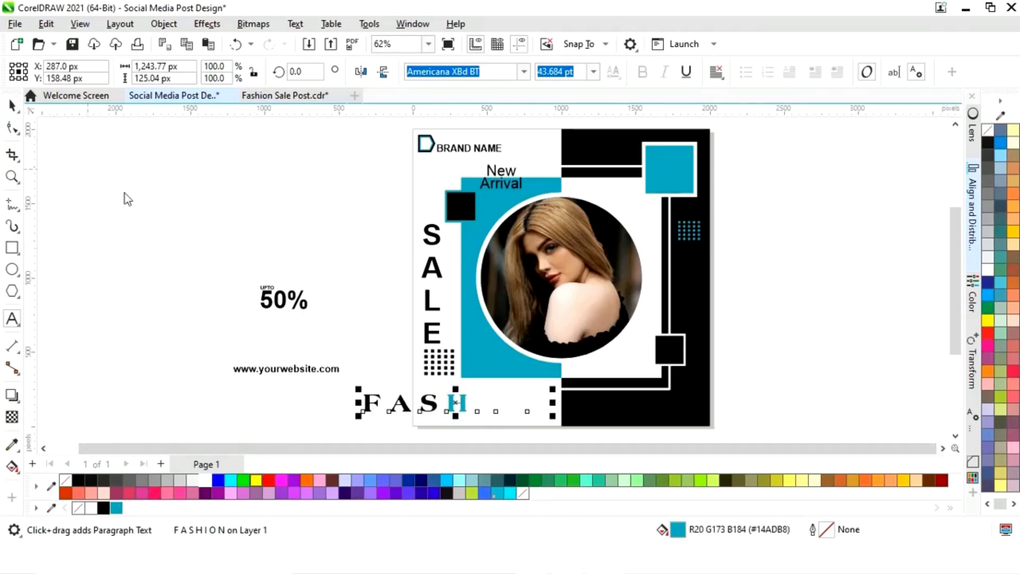
# Shift the FASHION text right so it straddles the white and black halves
pyautogui.click(12, 106)
pyautogui.moveTo(455, 402); pyautogui.dragTo(562, 406)
pyautogui.click(770, 378)
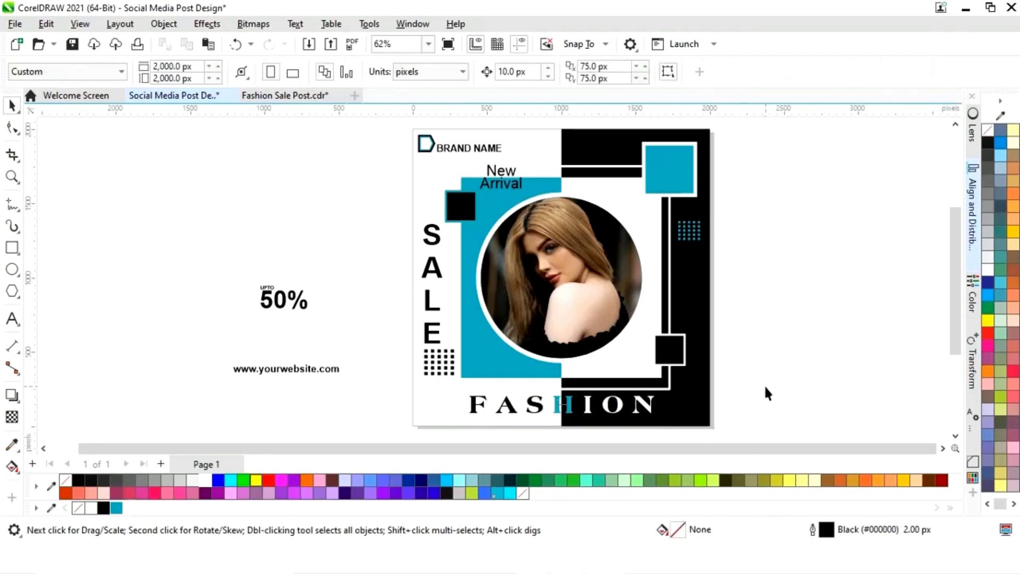
pyautogui.click(311, 372)
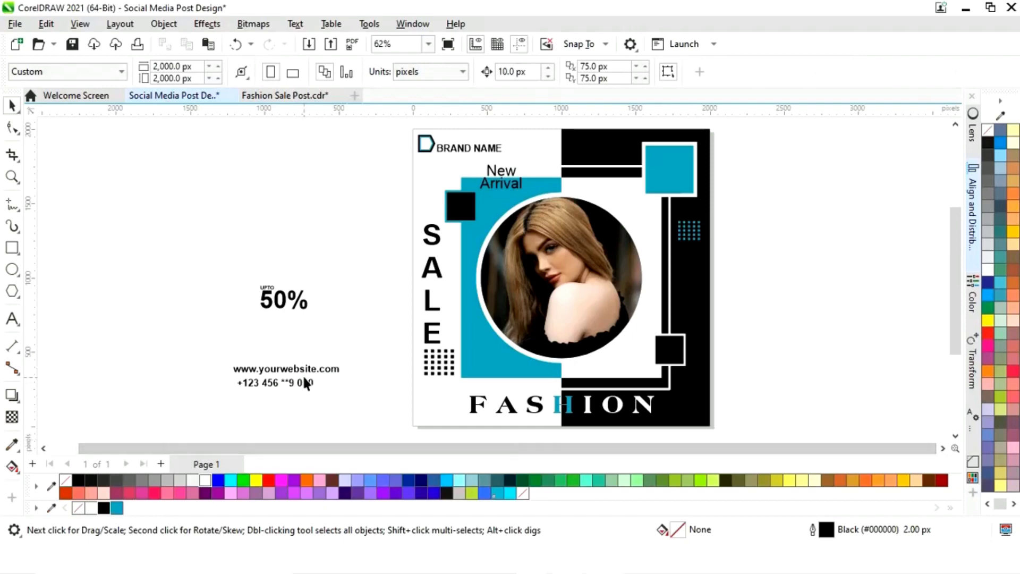
pyautogui.click(294, 370)
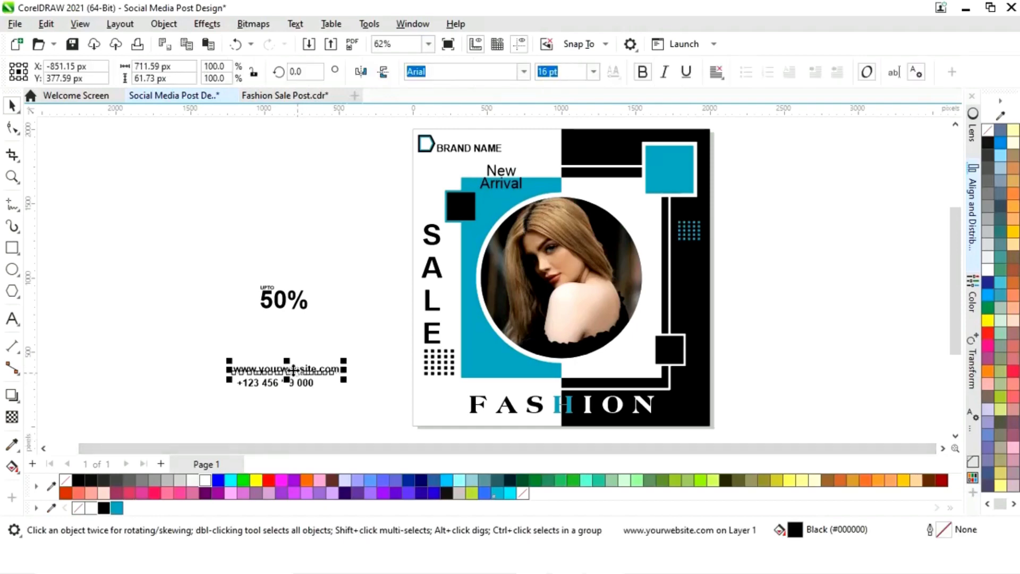
pyautogui.moveTo(290, 368); pyautogui.dragTo(474, 425)
# Nudge the FASHION text up slightly
pyautogui.click(564, 411)
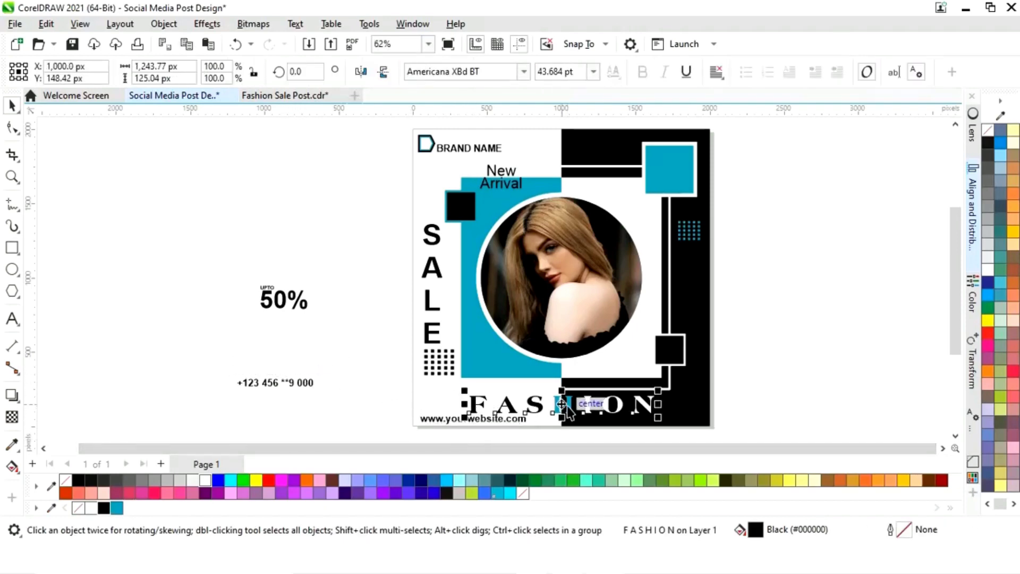
pyautogui.press('Up')
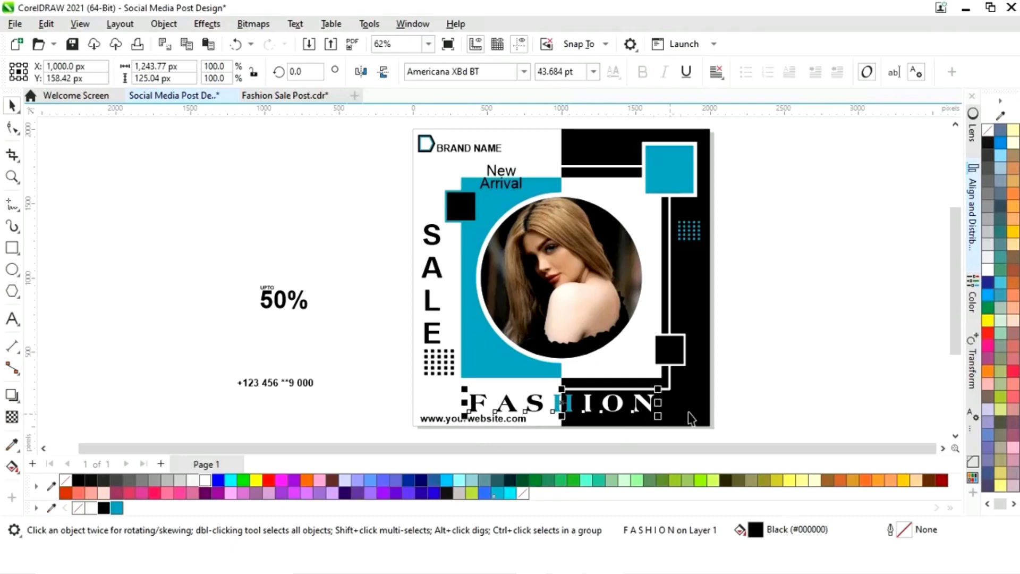
pyautogui.click(764, 387)
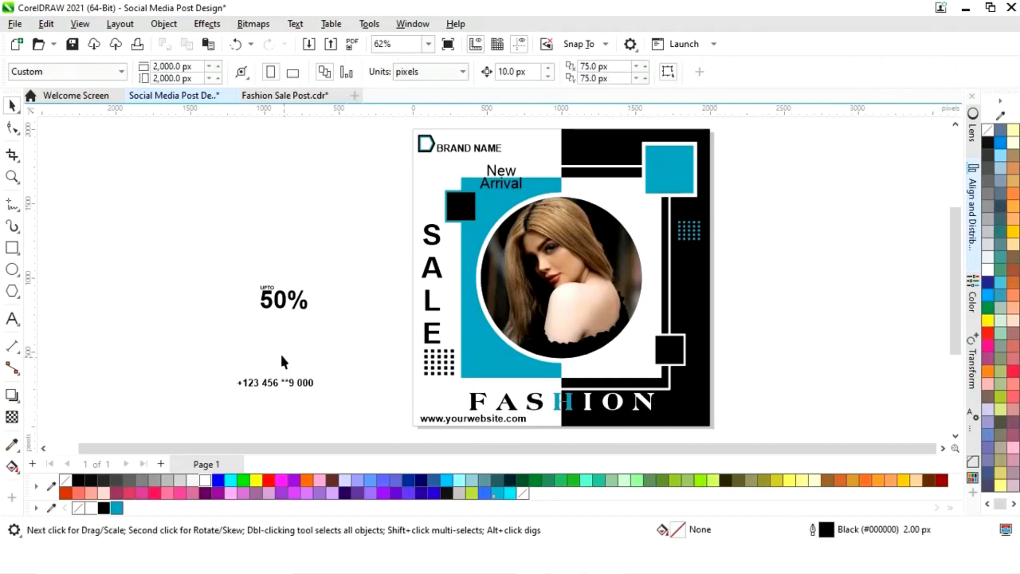
# Move the phone number to the page's bottom-right corner and colour it white
pyautogui.click(279, 383)
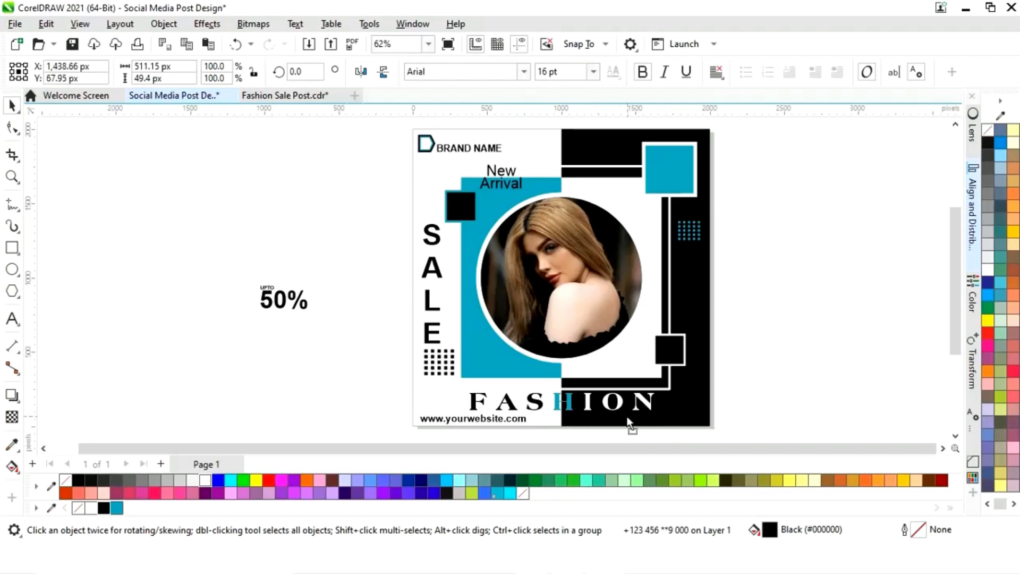
pyautogui.scroll(-1, 488, 436)
pyautogui.moveTo(488, 436); pyautogui.dragTo(662, 393)
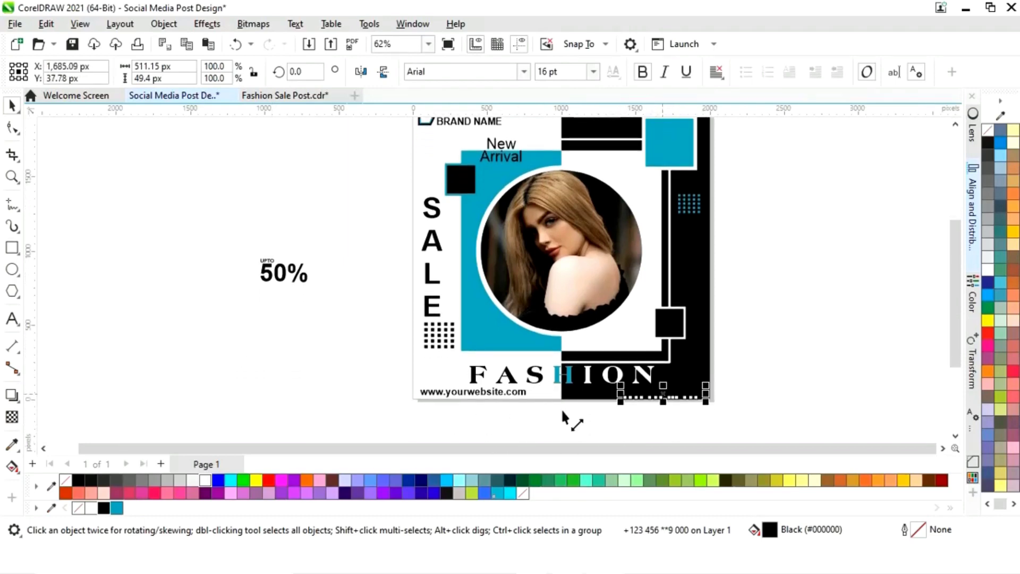
pyautogui.click(204, 481)
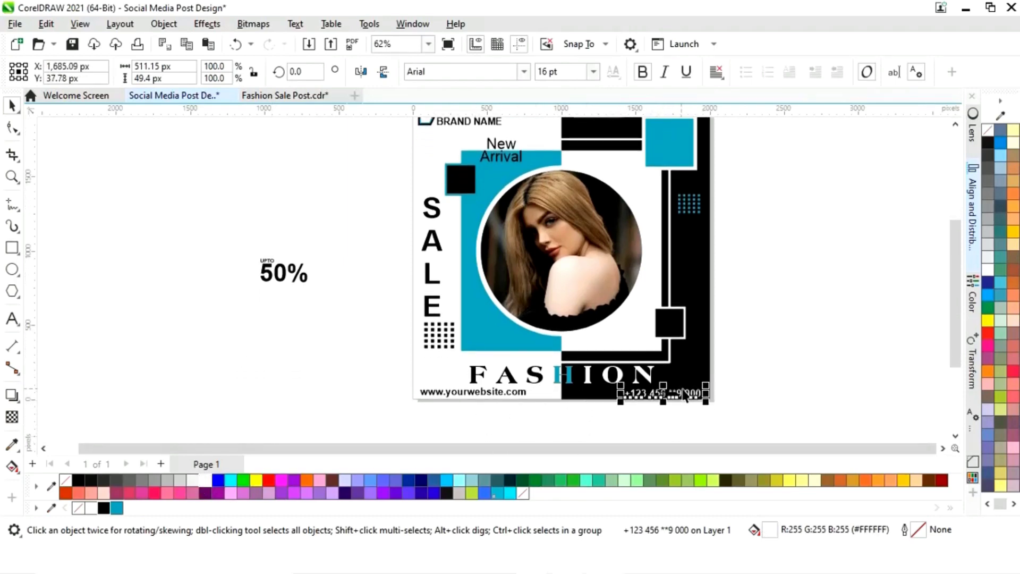
pyautogui.keyDown('shift'); pyautogui.click(524, 394); pyautogui.keyUp('shift')
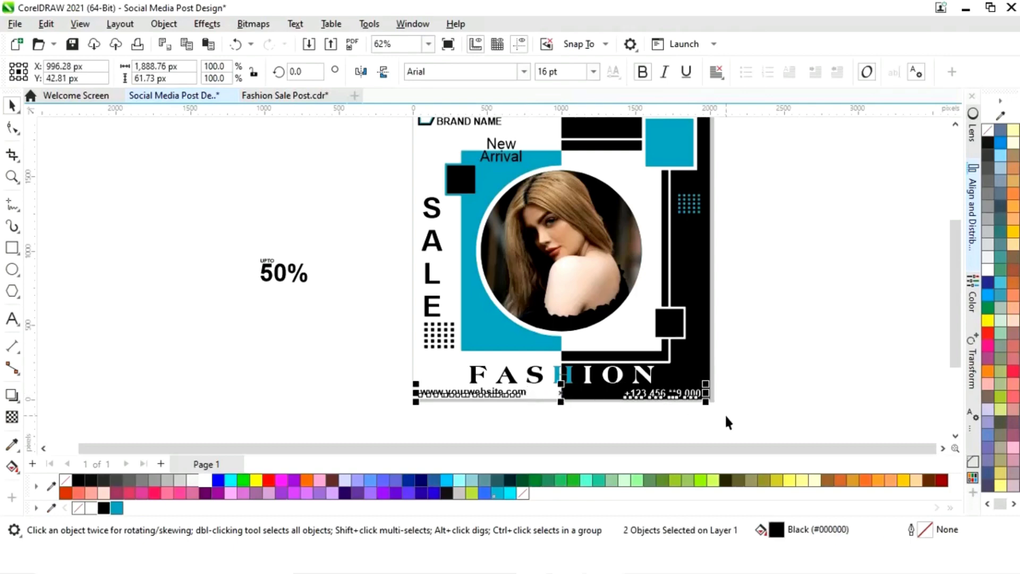
pyautogui.click(746, 398)
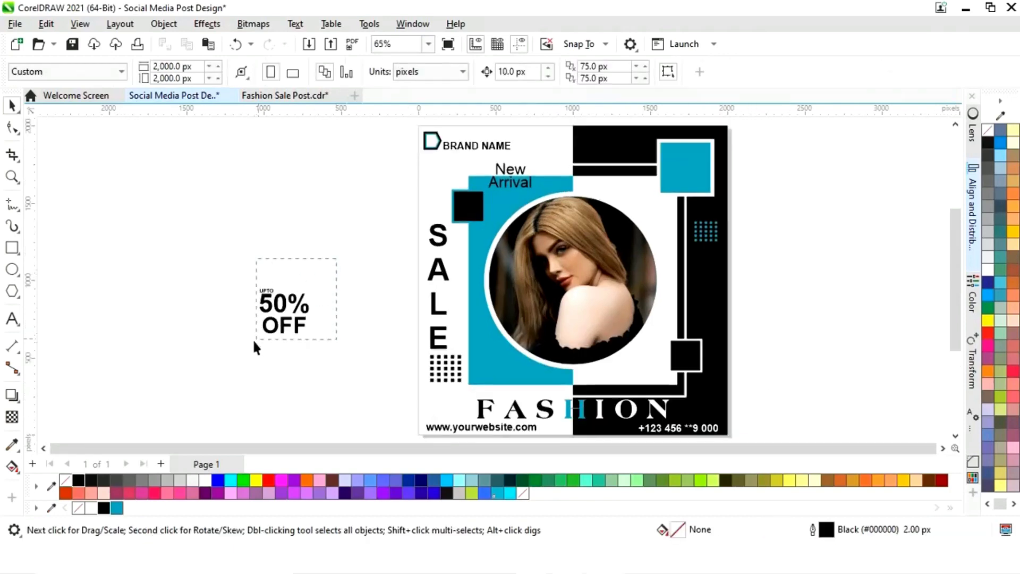
# Move the UPTO 50% OFF text into the top-right blue square, nudge it left and scale it slightly smaller
pyautogui.moveTo(236, 351); pyautogui.dragTo(237, 353)
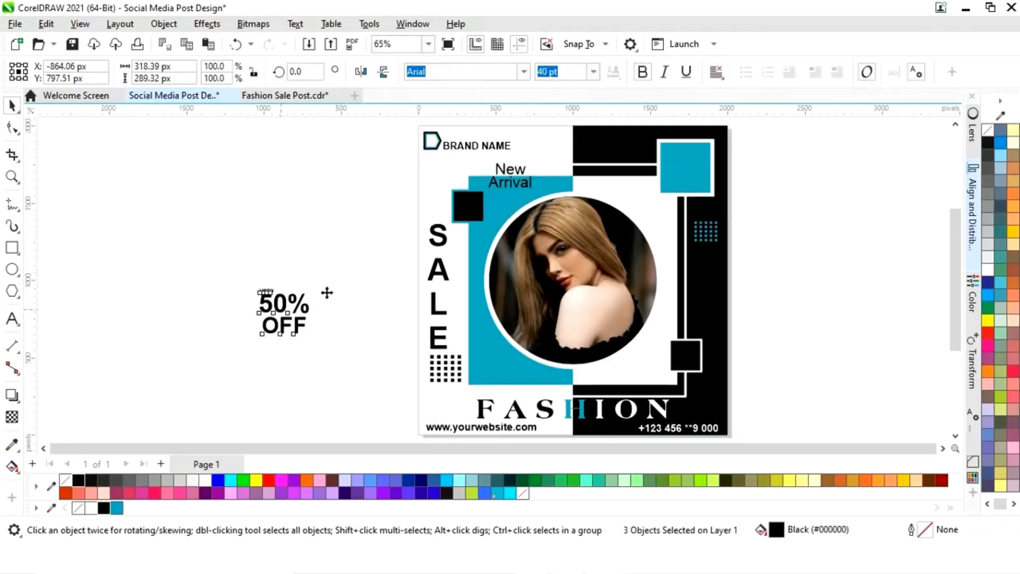
pyautogui.moveTo(293, 315); pyautogui.dragTo(686, 169)
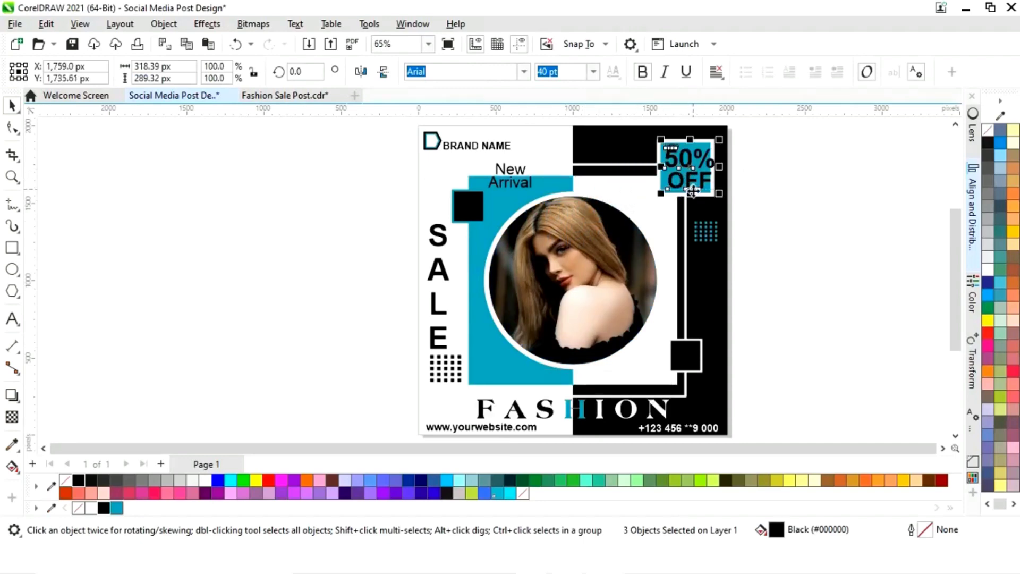
pyautogui.press('z')
pyautogui.moveTo(642, 130); pyautogui.dragTo(748, 213)
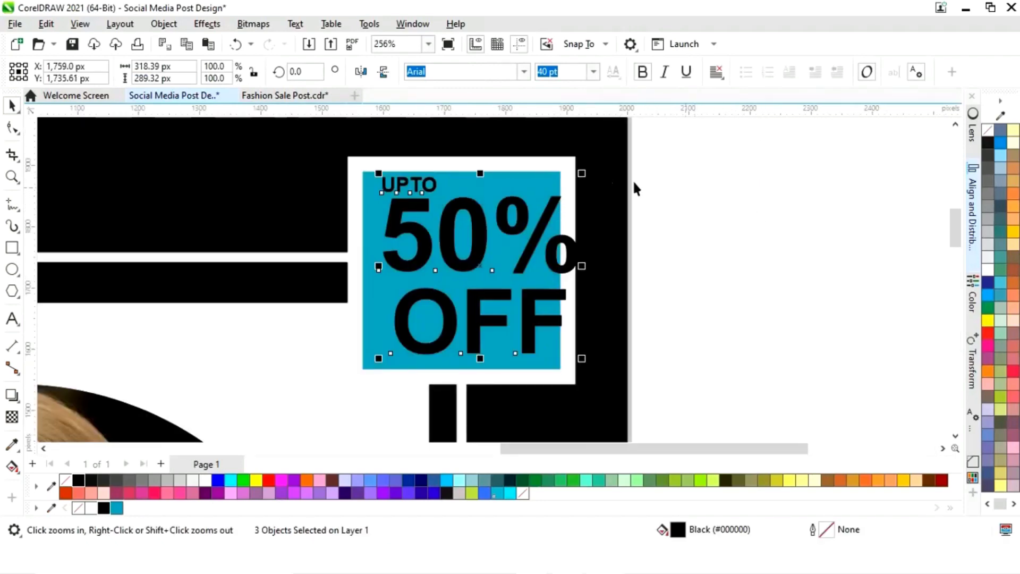
pyautogui.press('Left')
pyautogui.press('Left')
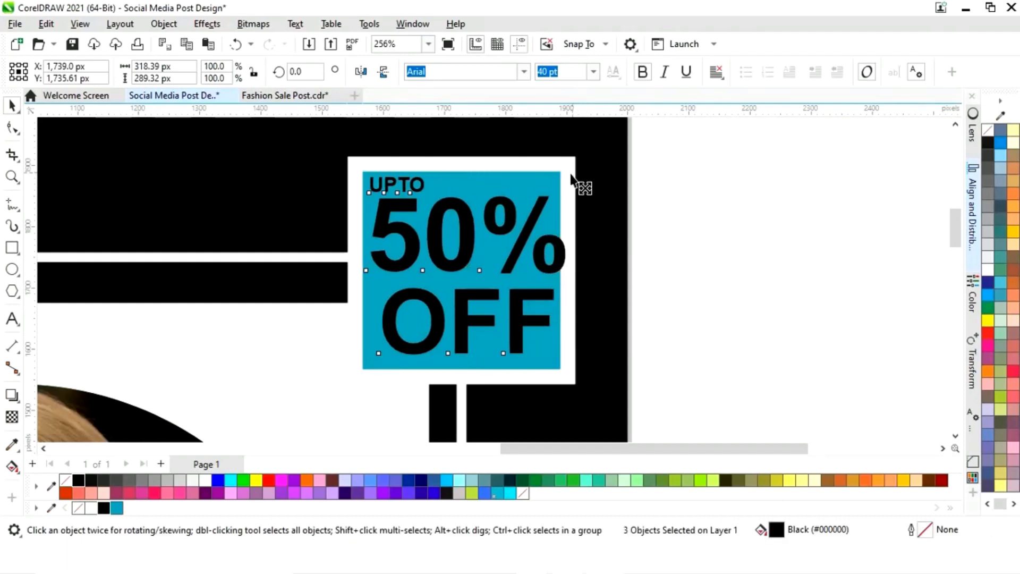
pyautogui.moveTo(571, 174); pyautogui.dragTo(565, 184)
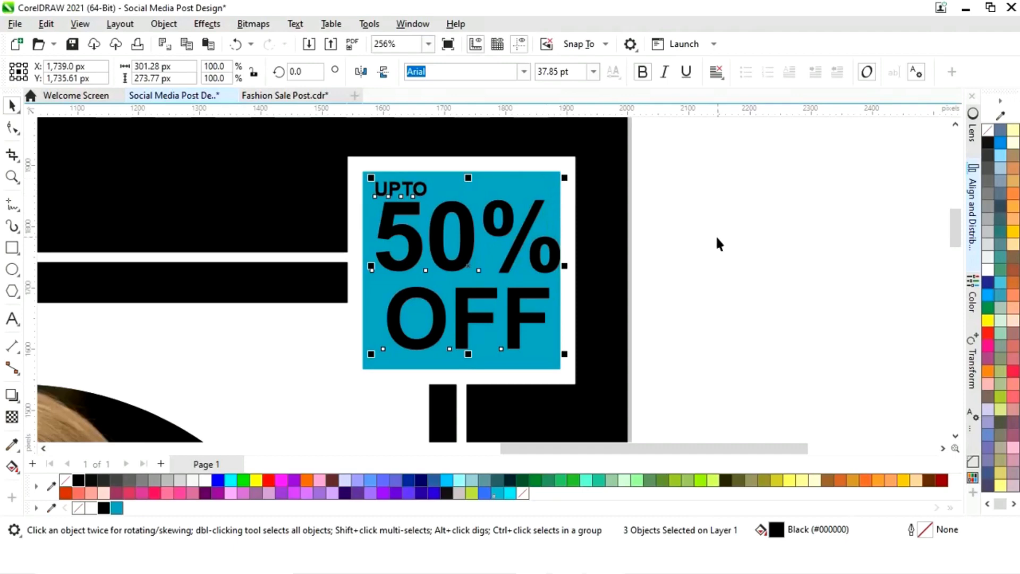
# Group the UPTO 50% OFF text and centre it on the blue square
pyautogui.hotkey('ctrl', 'g')
pyautogui.keyDown('shift'); pyautogui.click(537, 363); pyautogui.keyUp('shift')
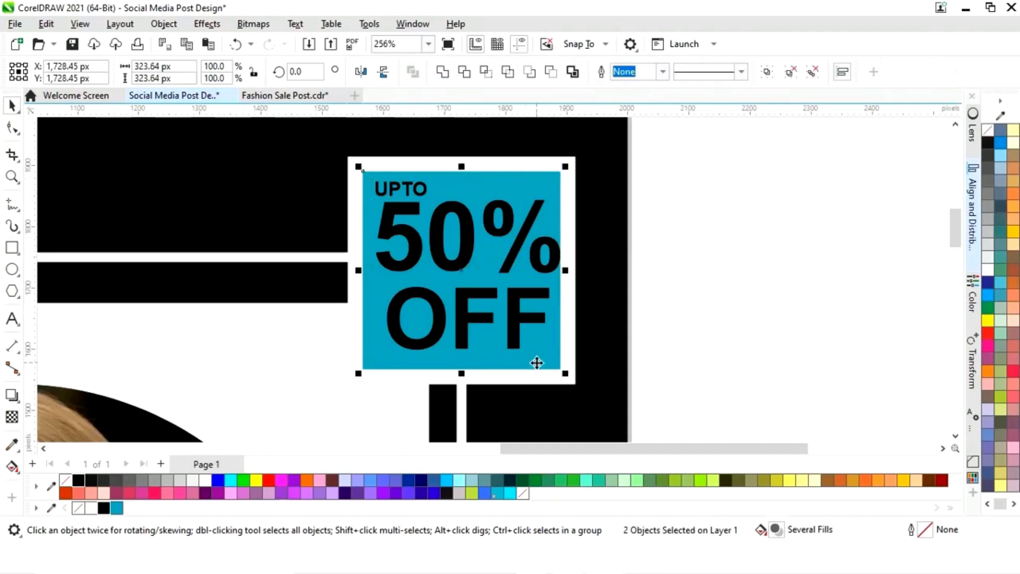
pyautogui.press('c')
pyautogui.press('e')
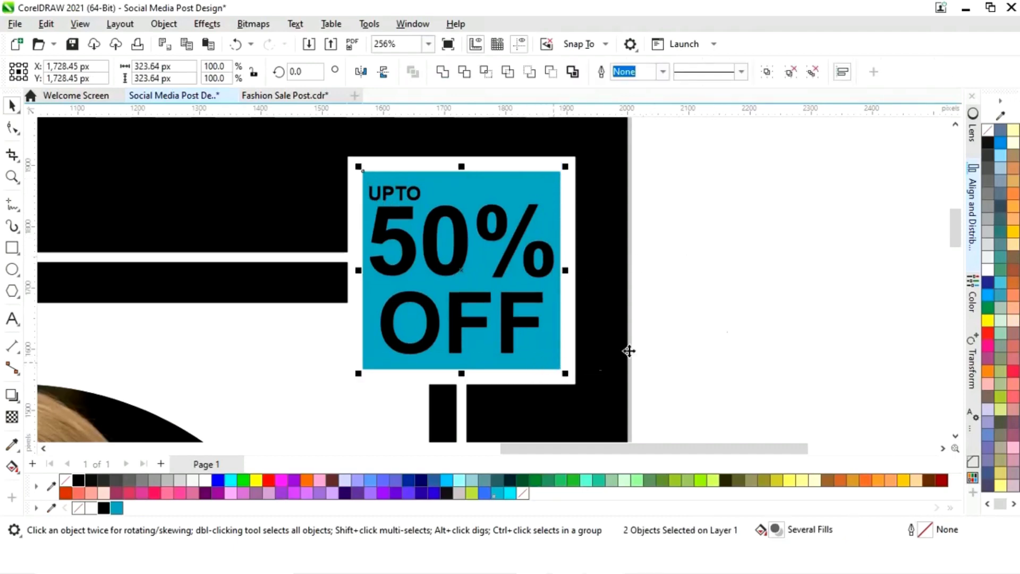
pyautogui.click(800, 268)
# Ungroup the sale text and colour the word OFF white
pyautogui.click(514, 325)
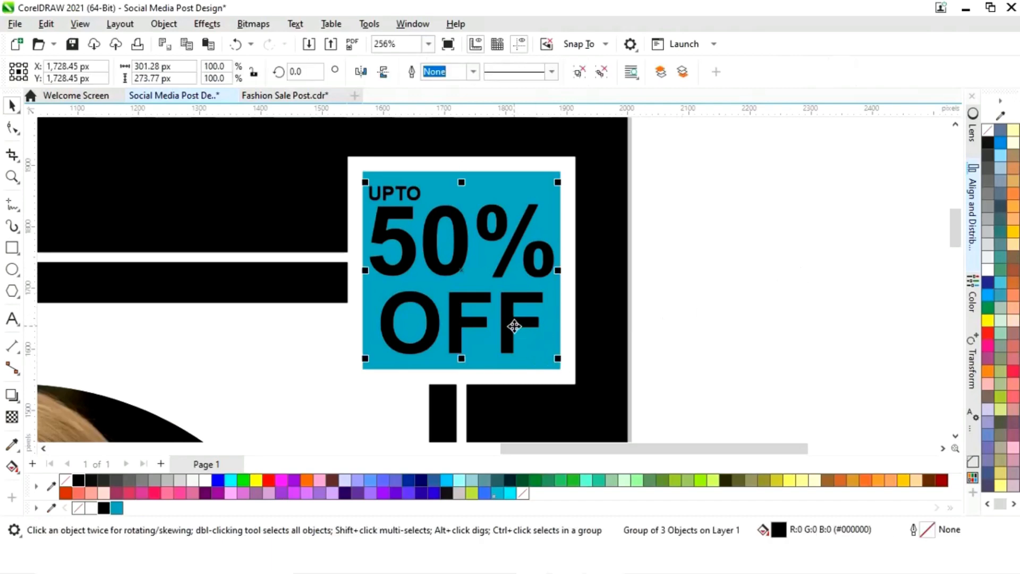
pyautogui.rightClick(515, 325)
pyautogui.click(564, 147)
pyautogui.click(744, 243)
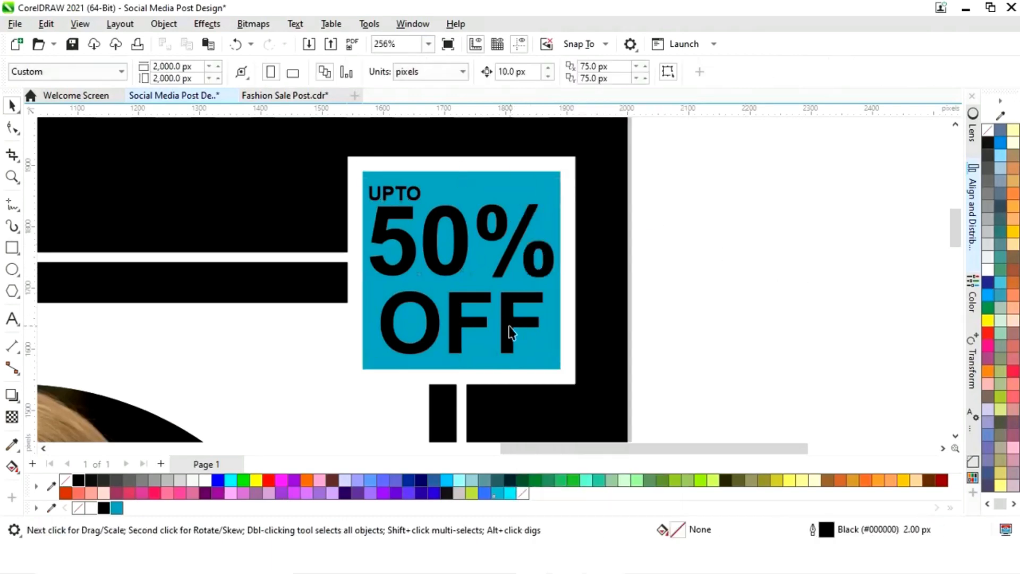
pyautogui.click(508, 326)
pyautogui.click(206, 478)
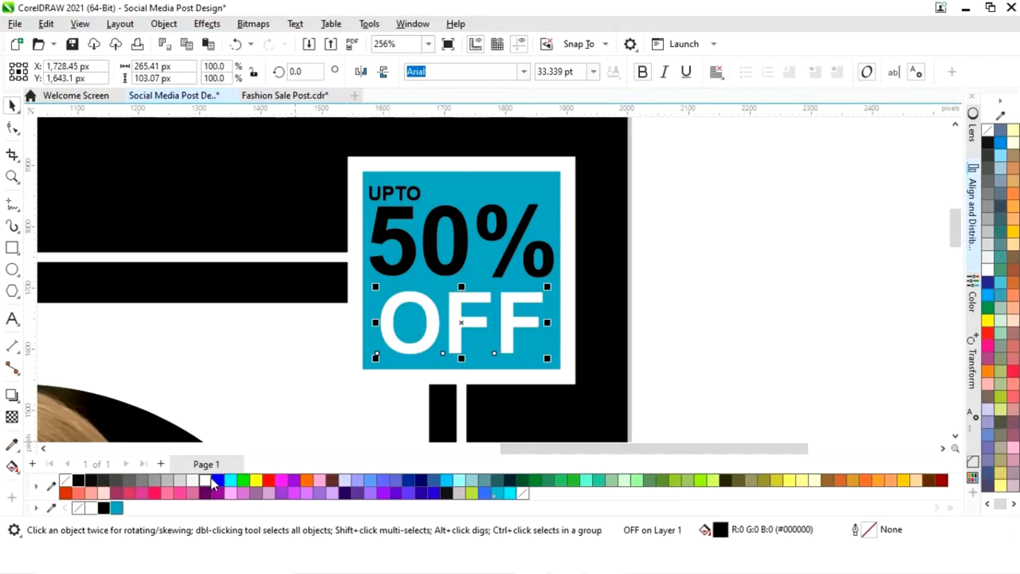
# Enlarge the UPTO 50% OFF text slightly within the blue square
pyautogui.click(743, 298)
pyautogui.press('F4')
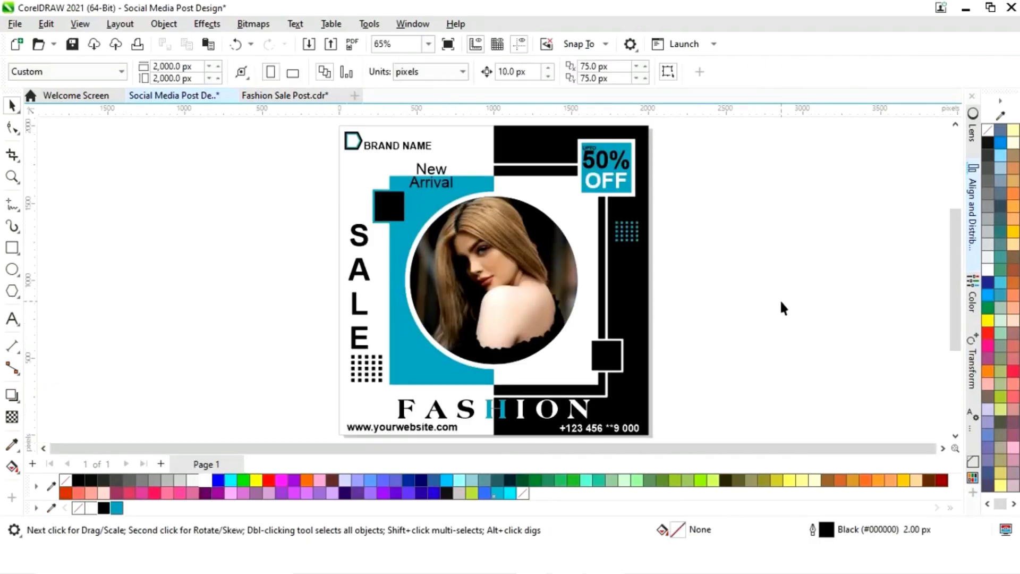
pyautogui.press('z')
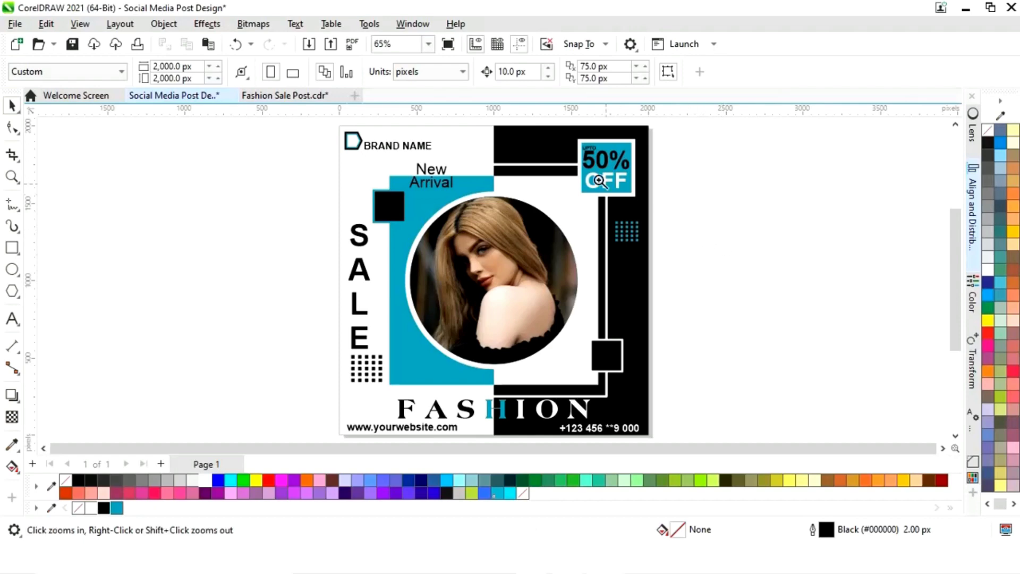
pyautogui.moveTo(562, 137); pyautogui.dragTo(687, 226)
pyautogui.moveTo(634, 143); pyautogui.dragTo(336, 325)
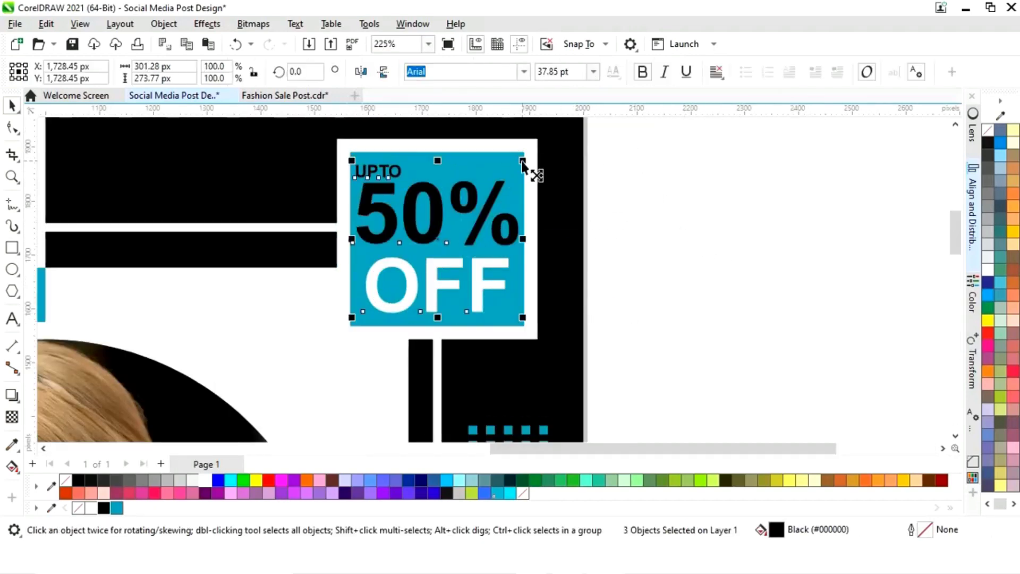
pyautogui.moveTo(524, 163); pyautogui.dragTo(550, 182)
pyautogui.click(687, 209)
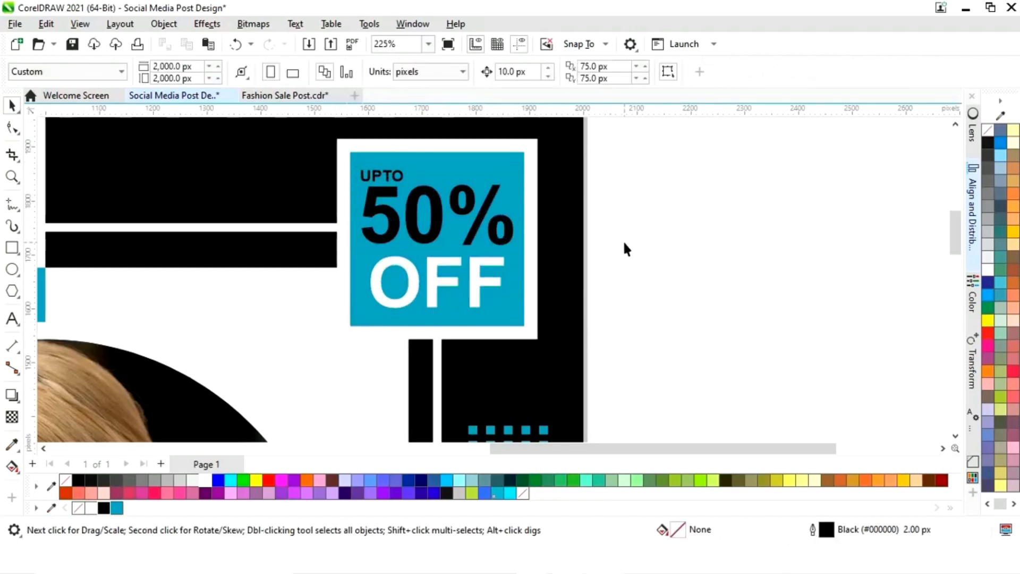
pyautogui.hotkey('shift', 'F4')
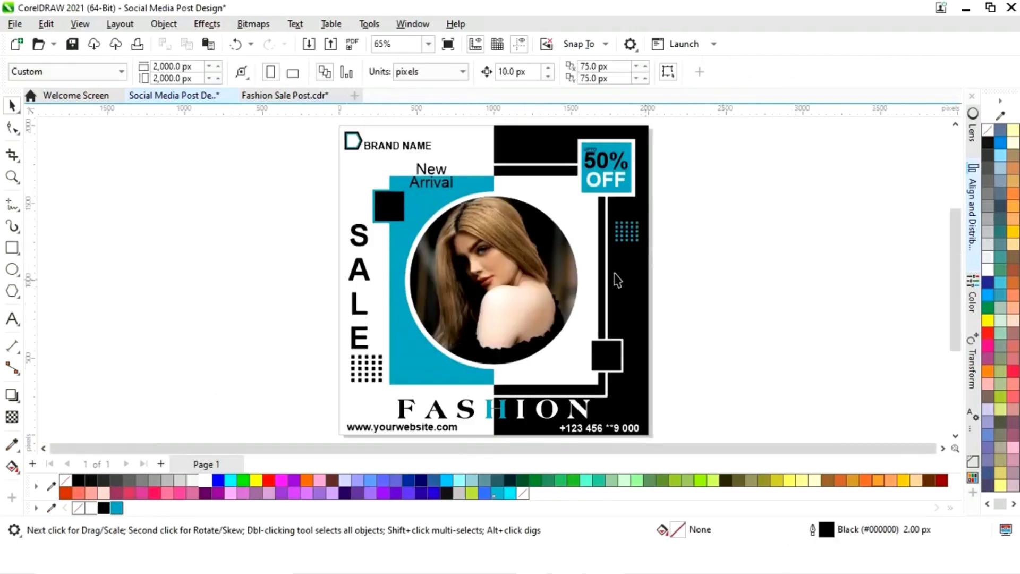
# Enlarge the white circle behind the photo to 111.4% and give it a blue outline with no fill
pyautogui.click(493, 202)
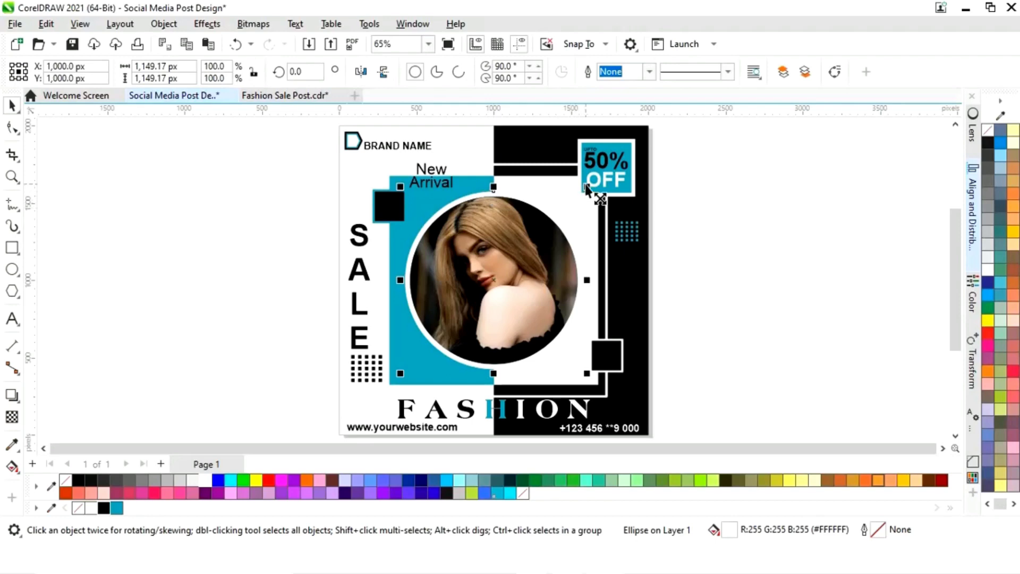
pyautogui.moveTo(582, 192); pyautogui.dragTo(605, 180)
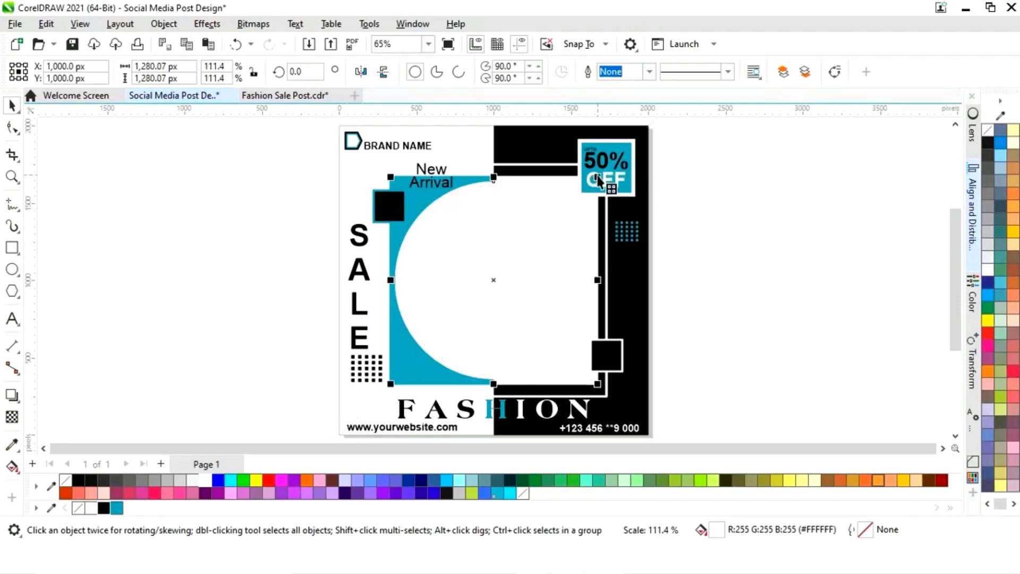
pyautogui.rightClick(117, 508)
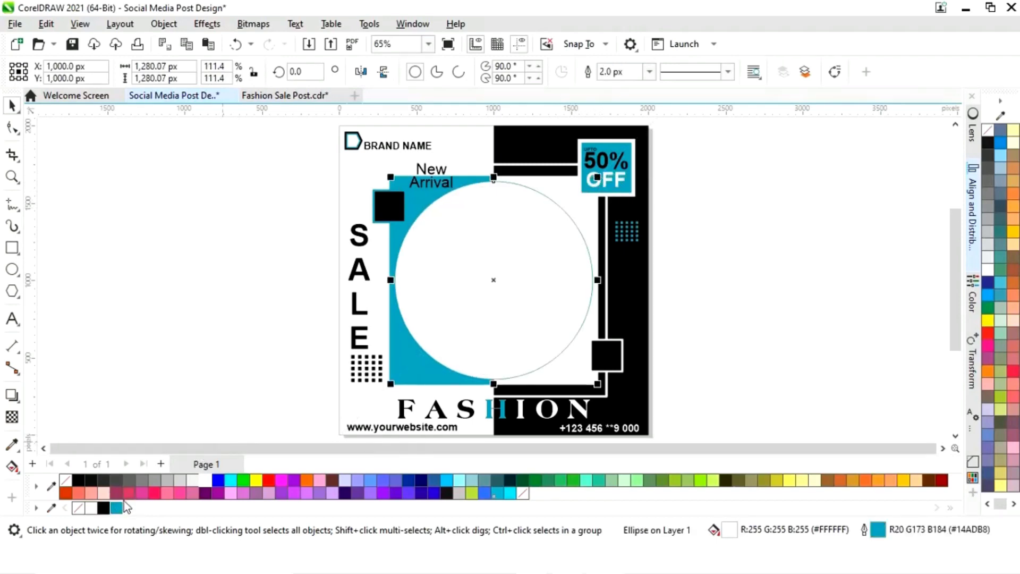
pyautogui.click(69, 479)
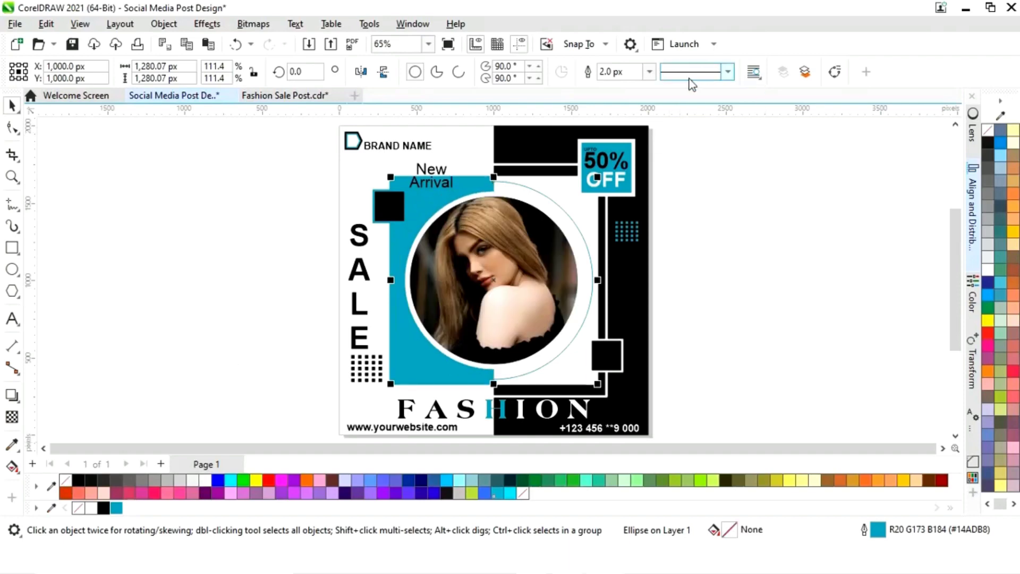
# Set the circle's outline width to 16 px
pyautogui.click(650, 71)
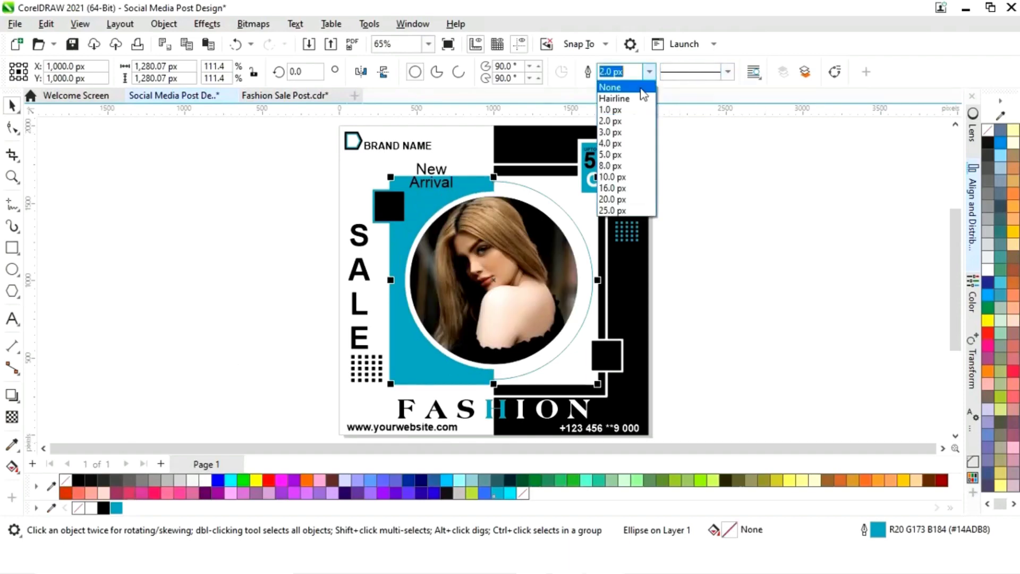
pyautogui.click(619, 177)
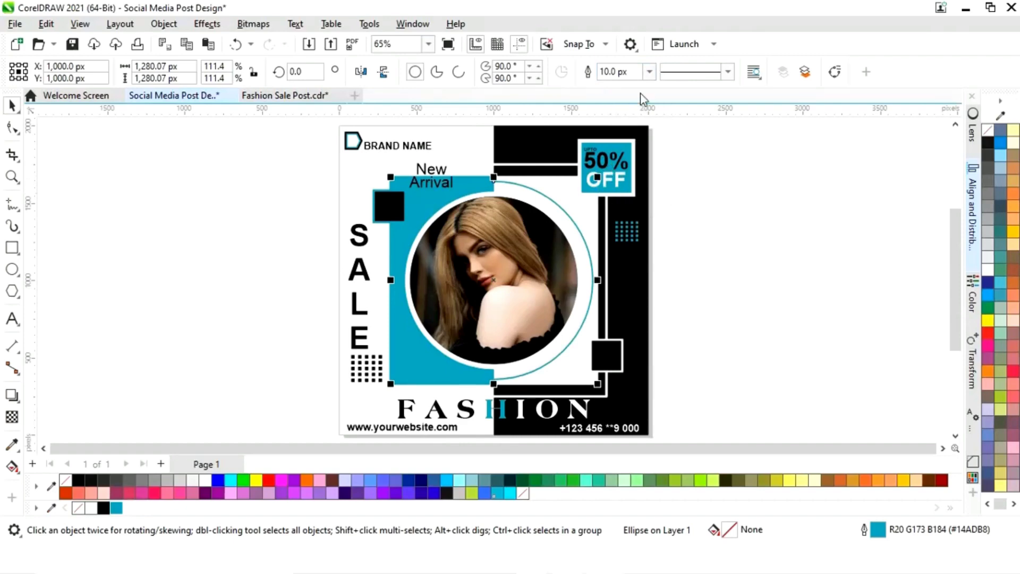
pyautogui.click(650, 71)
pyautogui.click(626, 188)
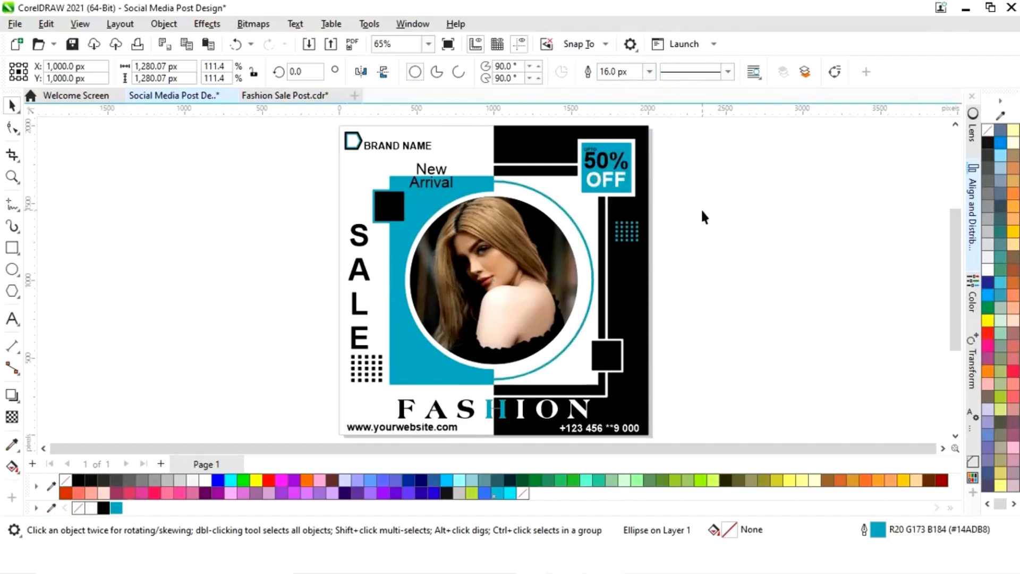
# Shrink the outlined circle slightly and preview the design in full-screen view
pyautogui.moveTo(595, 183)
pyautogui.mouseDown()
pyautogui.moveTo(598, 192)
pyautogui.moveTo(592, 184)
pyautogui.mouseUp()
pyautogui.click(683, 202)
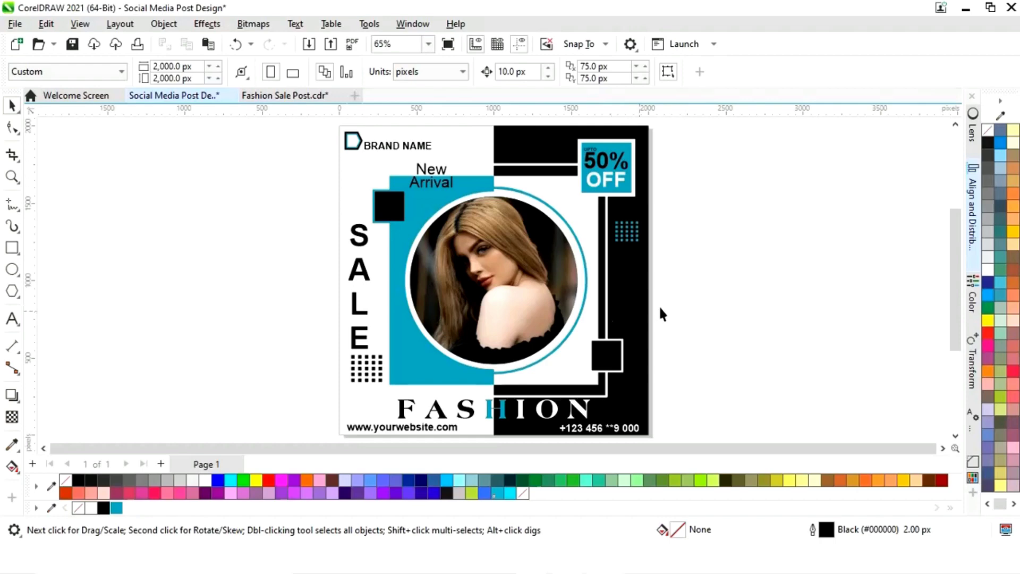
pyautogui.press('F9')
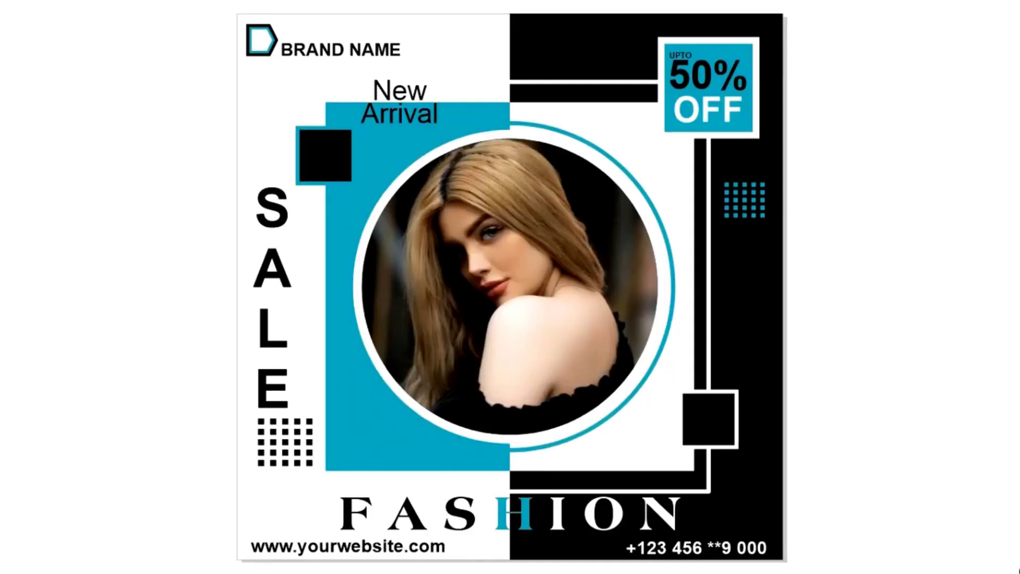